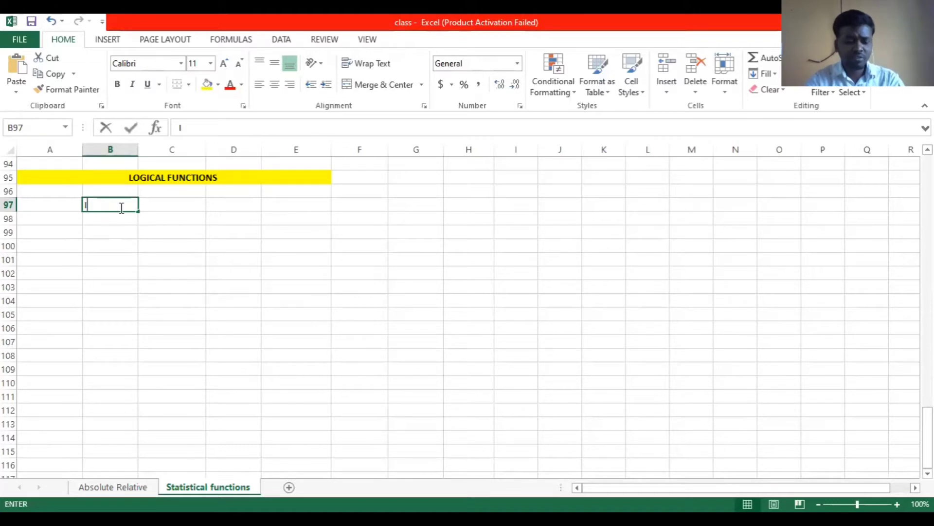
- Enter the headings IF in B97 and PARTICULARS in A97 below the LOGICAL FUNCTIONS title
key("Return")
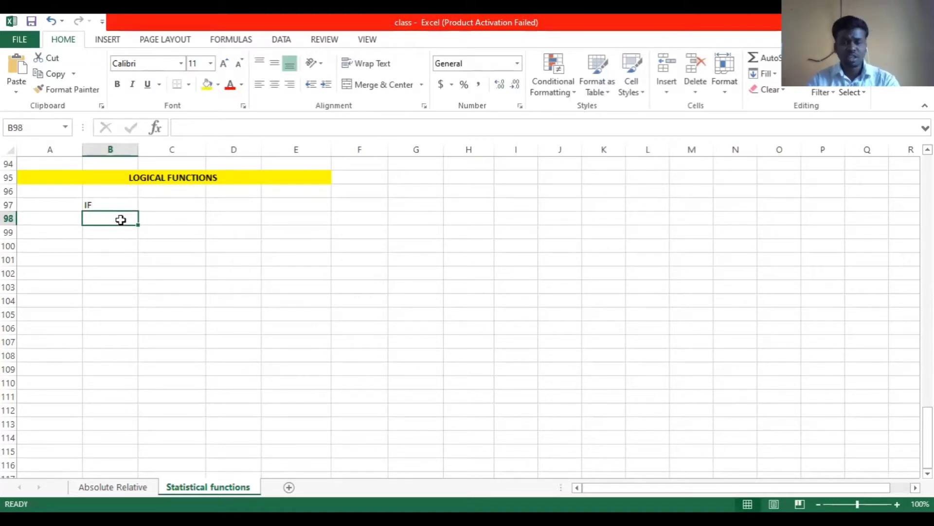
left_click(47, 206)
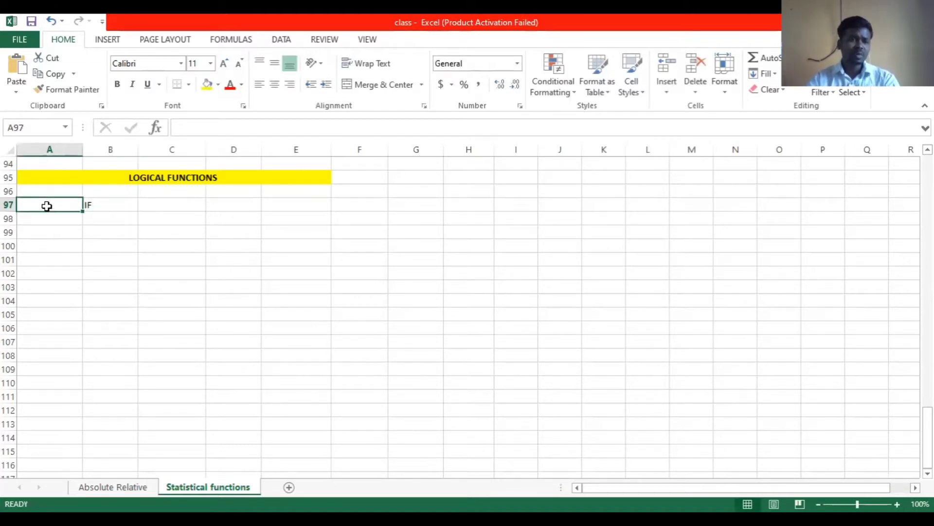
type("CON")
key("BackSpace")
key("BackSpace")
key("BackSpace")
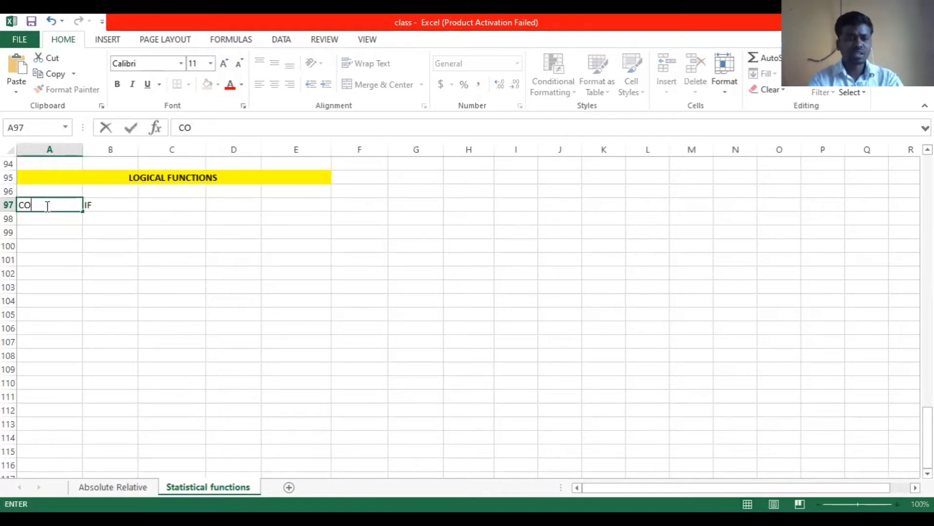
type("PARTIC")
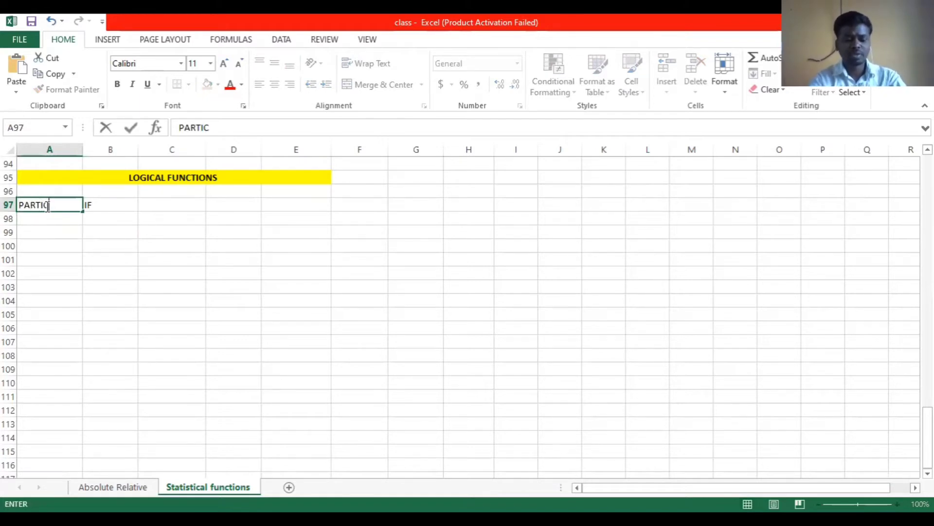
type("ULARS")
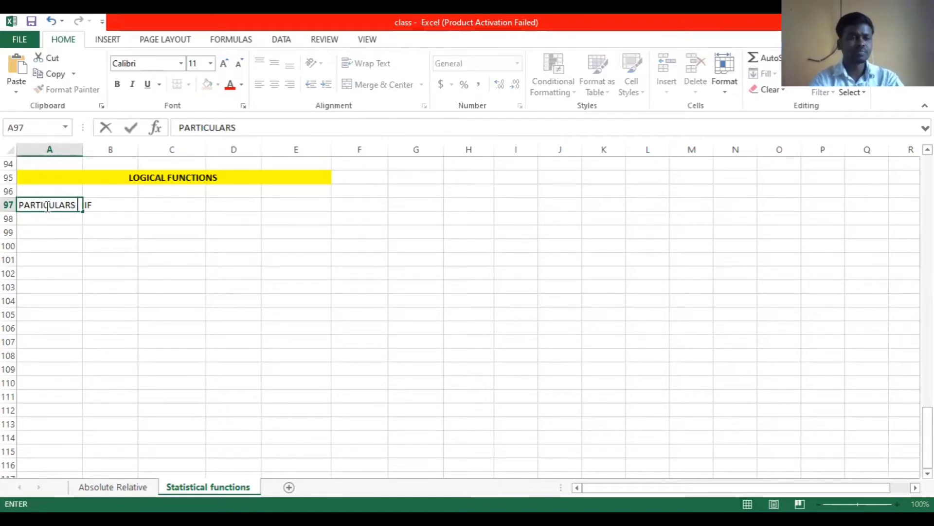
left_click(129, 223)
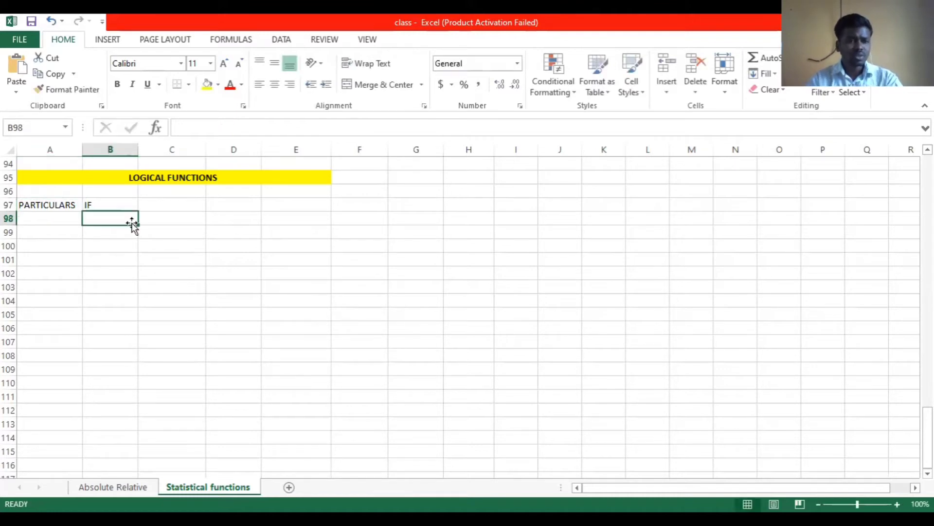
- Fill A98:A106 under PARTICULARS with the values 1, 5, 6, 1, 8, 5, 6, 2 and 1
left_click(68, 220)
type("1")
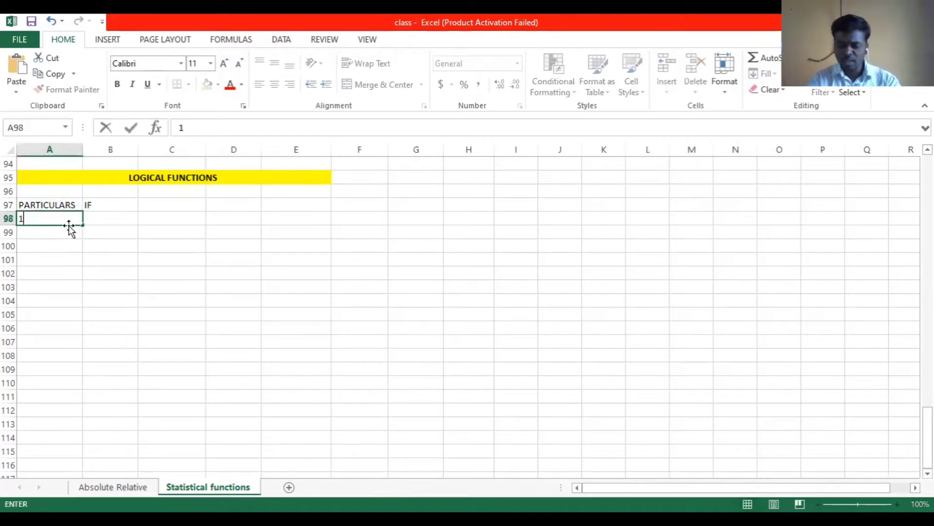
key("Return")
type("5")
key("Return")
type("6")
key("Return")
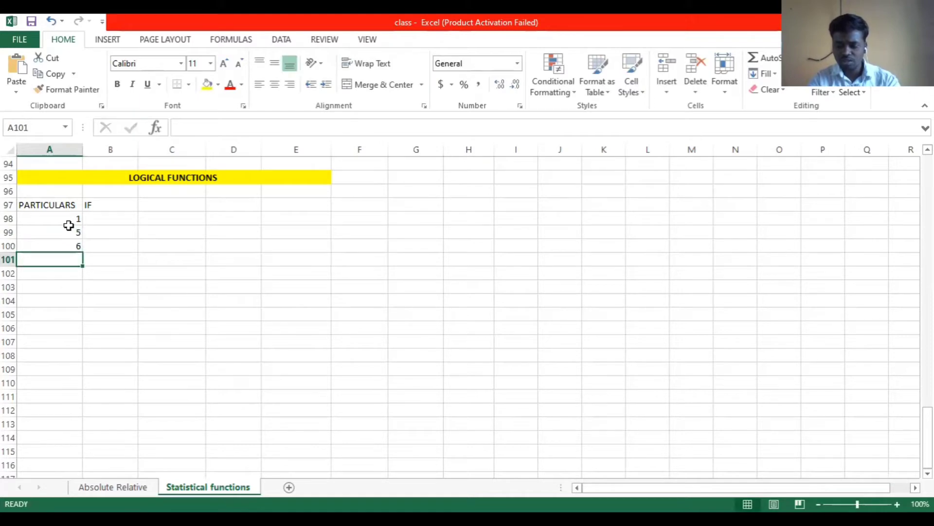
type("1")
key("Return")
type("8")
key("Return")
type("5")
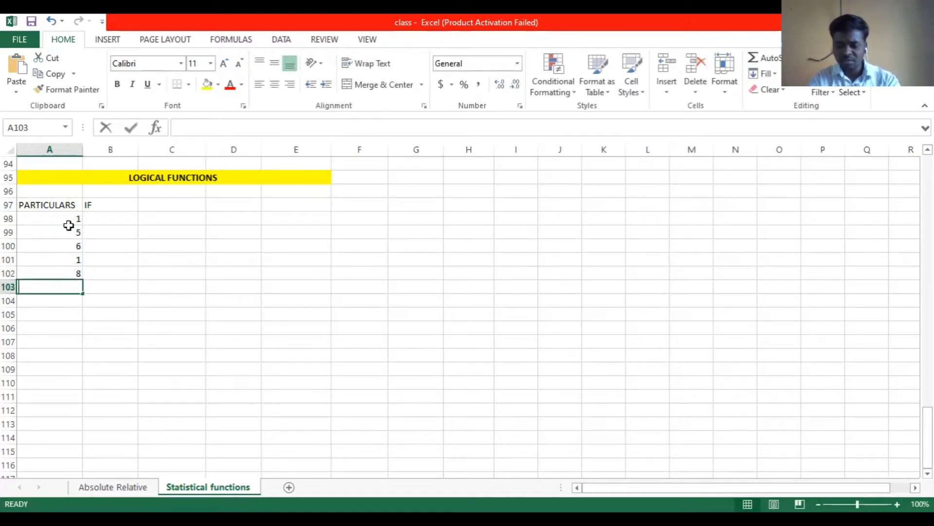
key("Return")
type("6")
key("Return")
type("2")
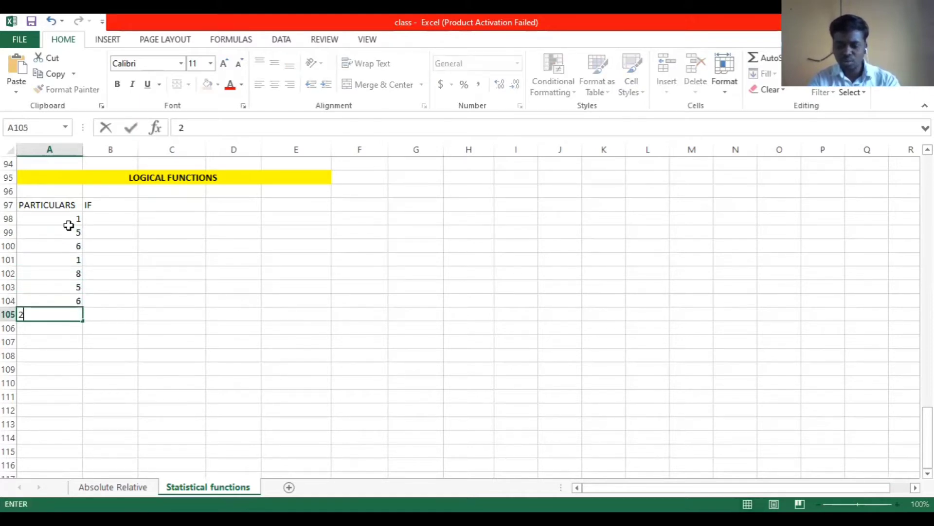
key("Return")
type("1")
key("Return")
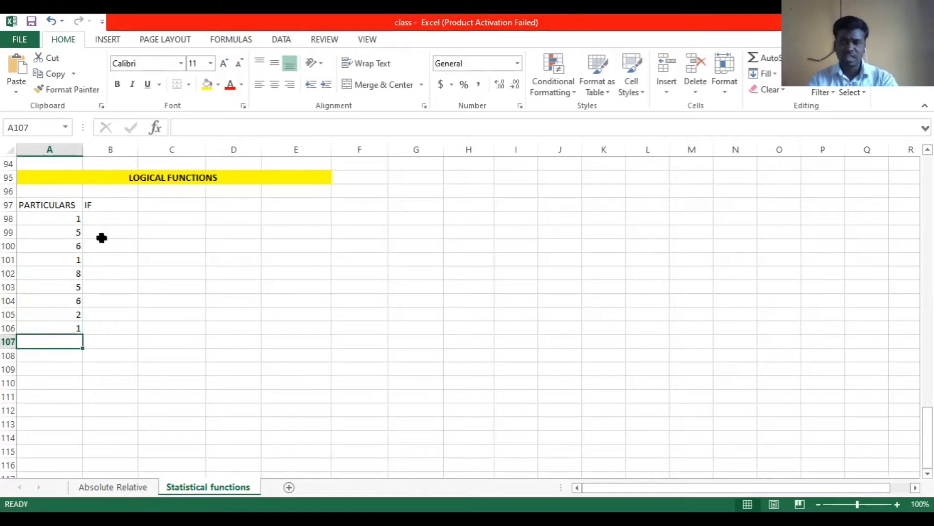
- Center the PARTICULARS column A97:A106 and the IF heading in B97
left_click_drag(52, 204, 55, 322)
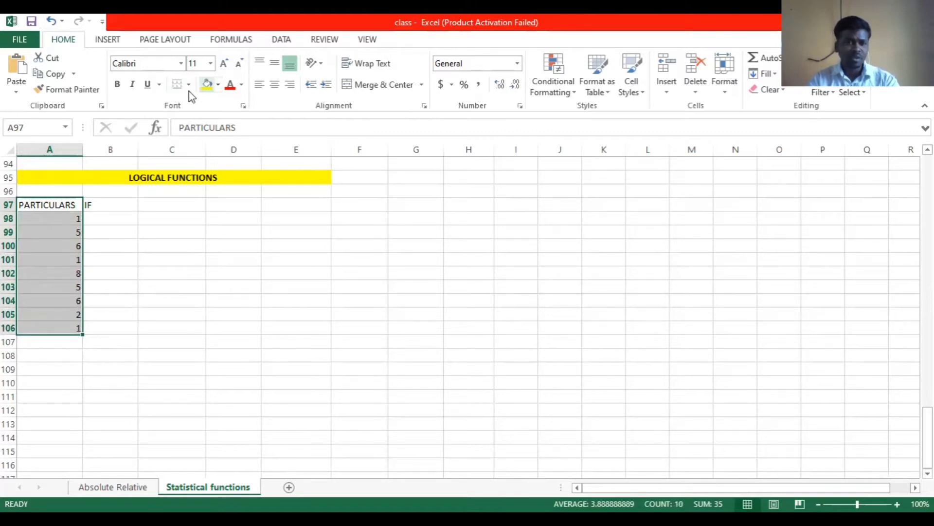
left_click(276, 85)
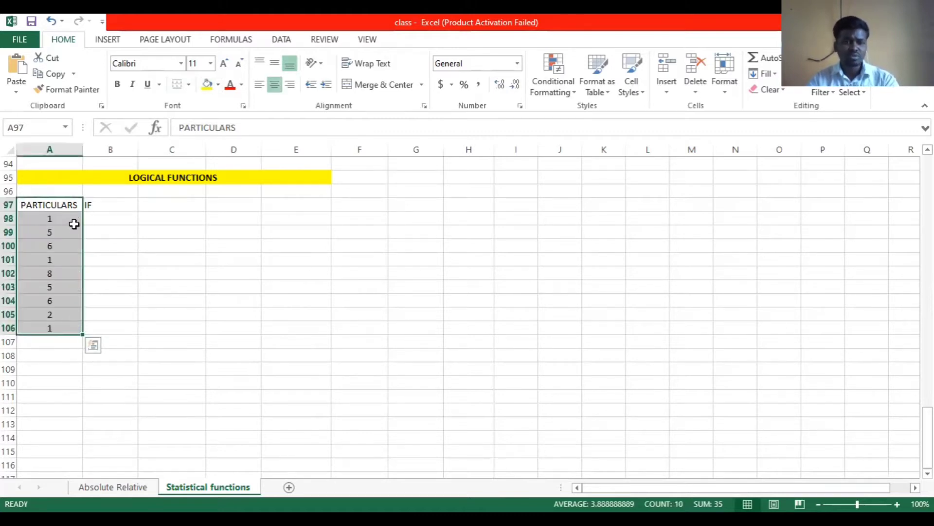
left_click(101, 315)
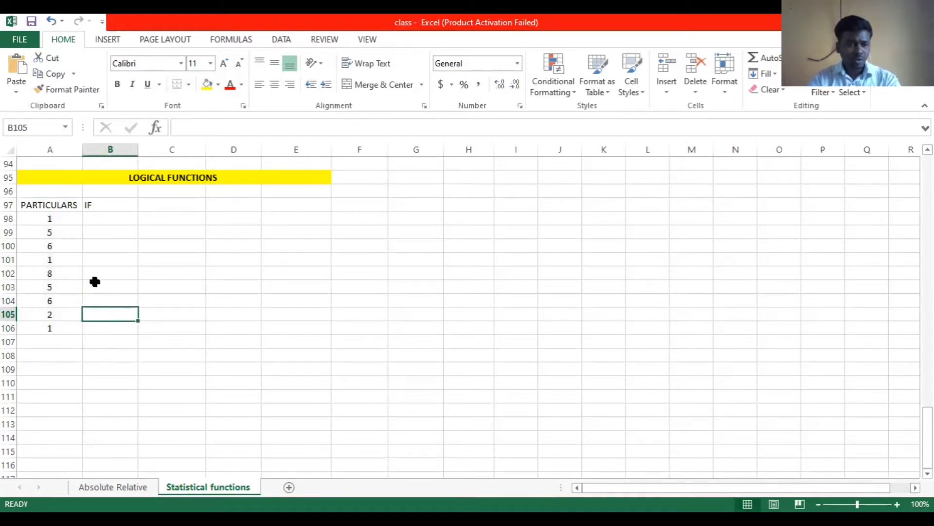
left_click(105, 204)
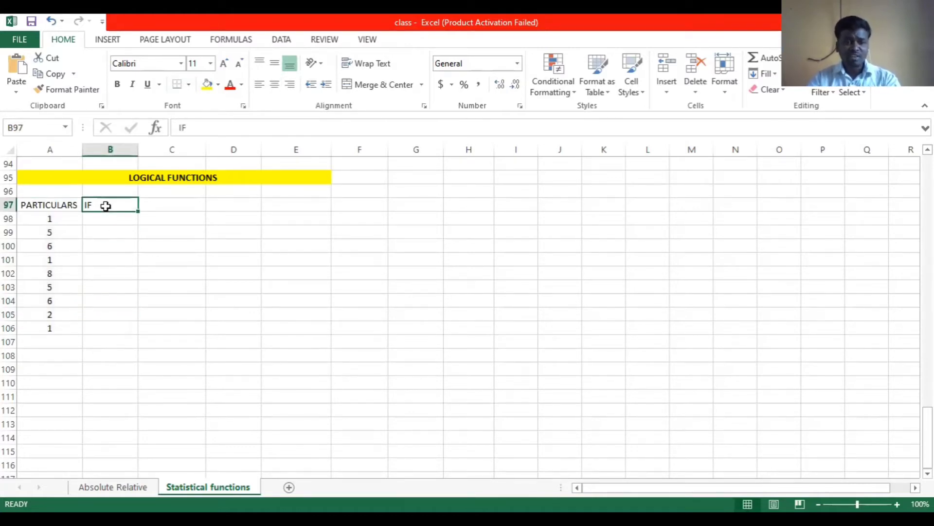
left_click(275, 85)
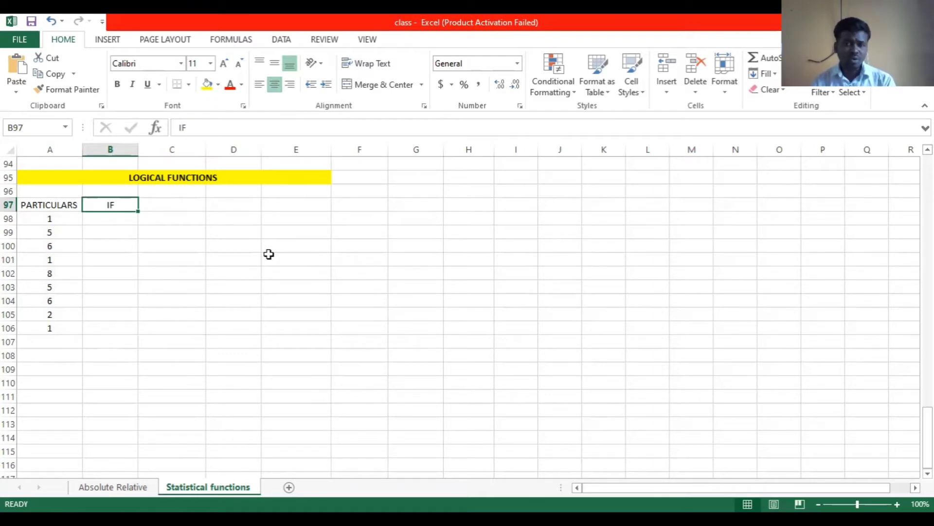
- Highlight the cells containing 1 in the PARTICULARS column (A98, A101 and A106) with yellow fill
left_click(46, 223)
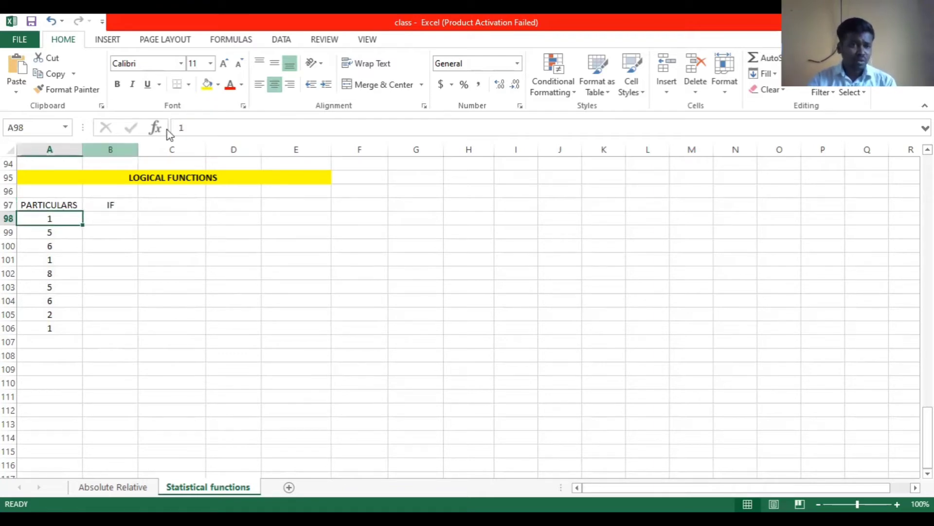
left_click(207, 84)
left_click(63, 258)
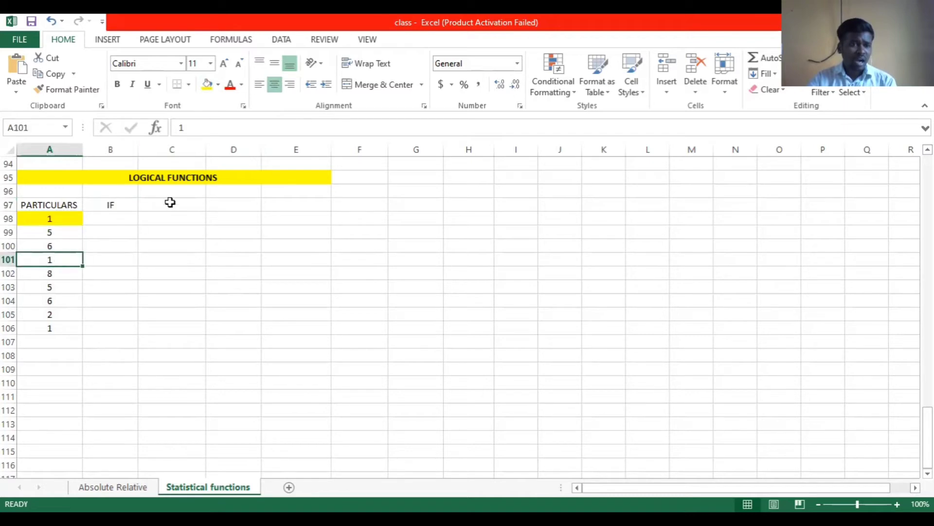
left_click(206, 83)
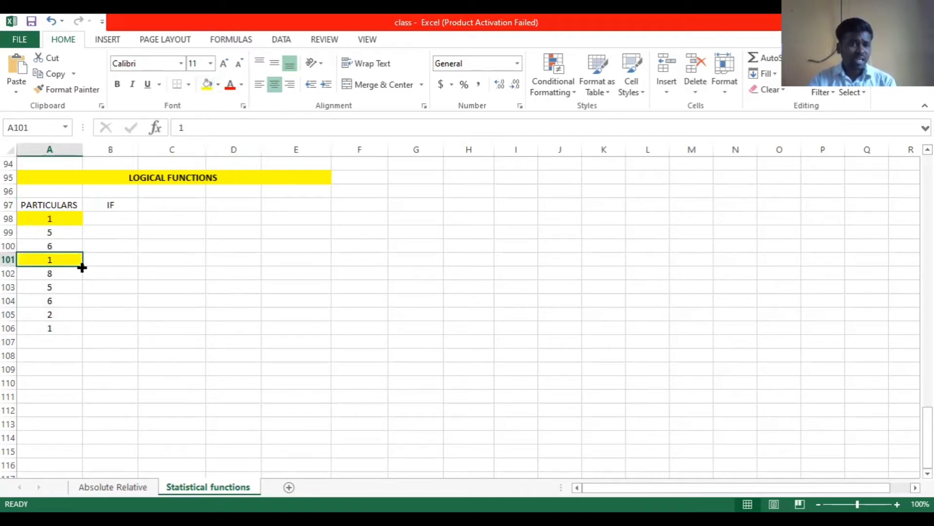
left_click(52, 324)
left_click(207, 84)
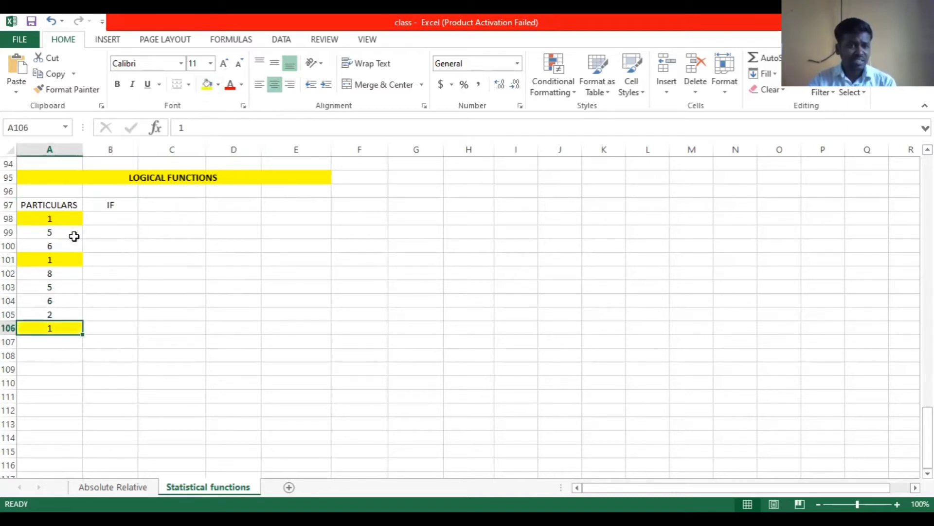
- Format the header row A97:E97 with red text and a dark blue fill
left_click_drag(45, 205, 309, 204)
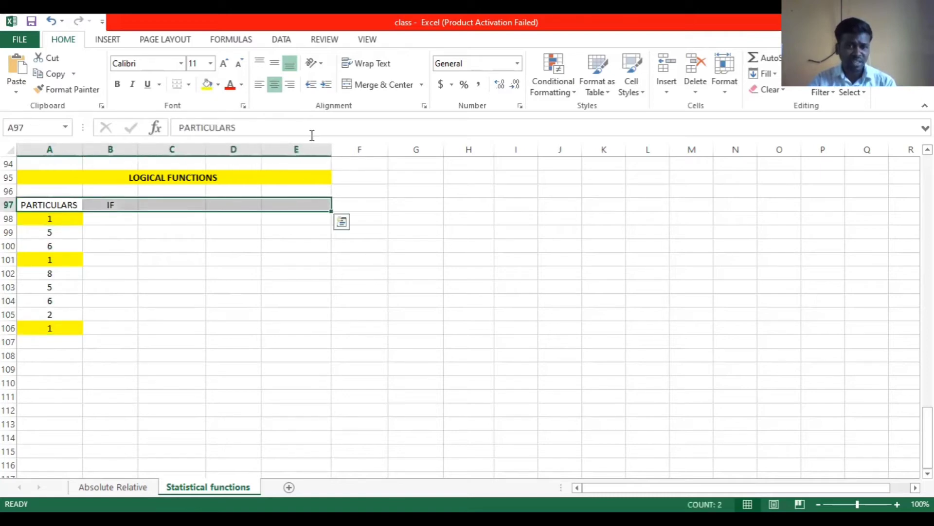
left_click(234, 89)
left_click(209, 87)
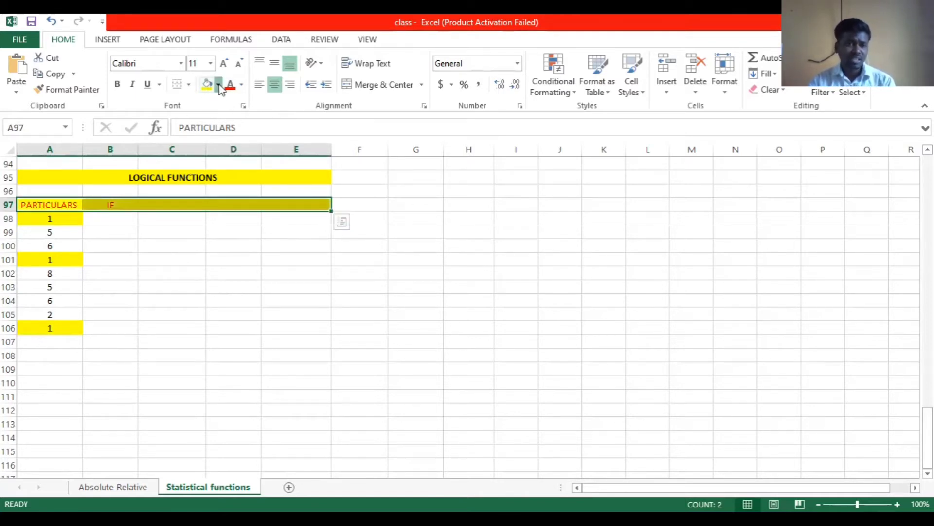
left_click(219, 88)
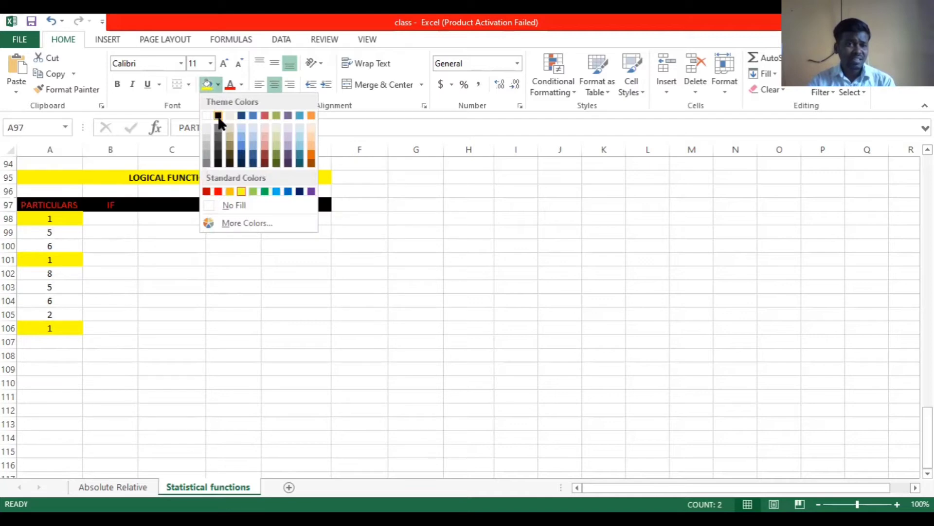
left_click(300, 192)
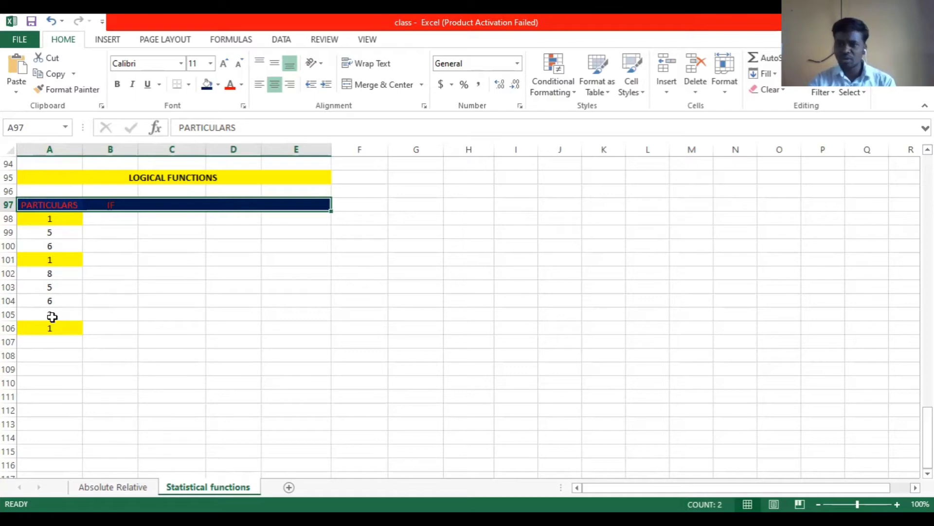
- Enter =IF(A98=1,"YES","NO") in B98 under the IF heading and fill the formula down to B106
left_click(110, 203)
left_click(98, 219)
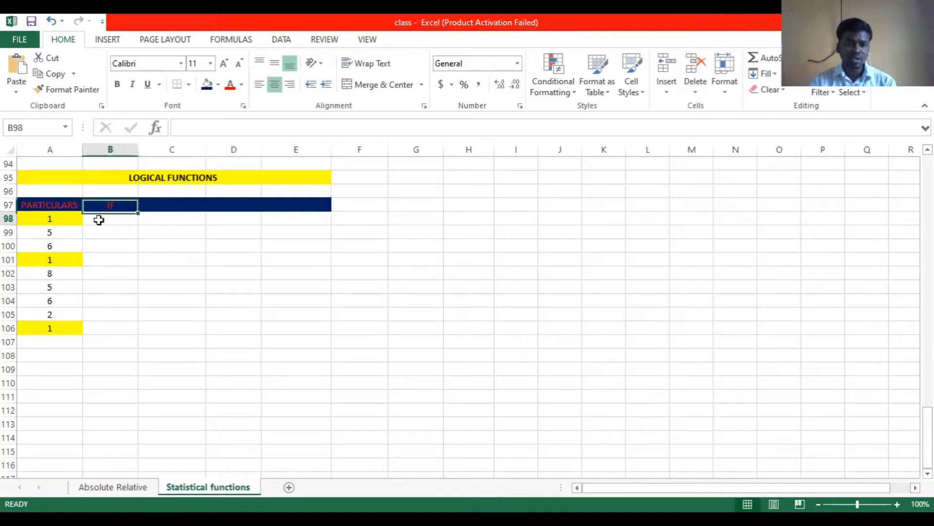
type("=I")
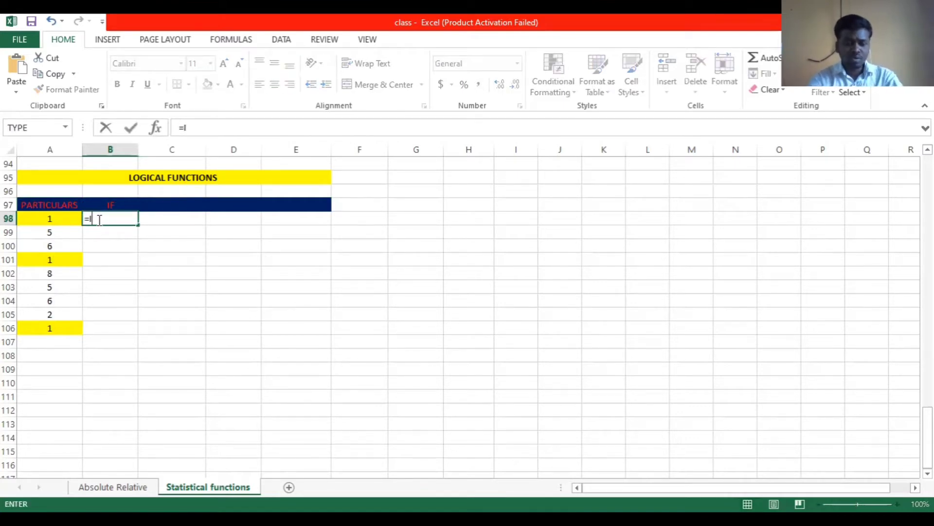
type("F(")
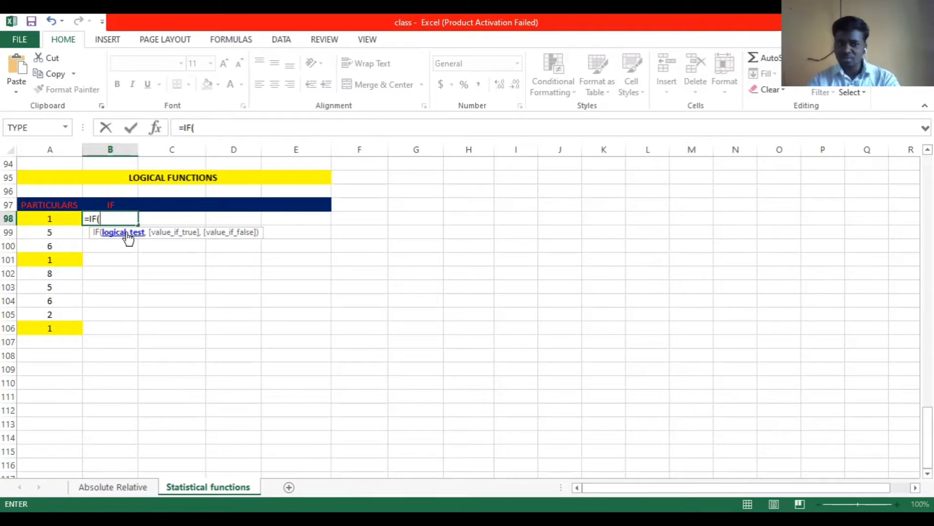
left_click(62, 220)
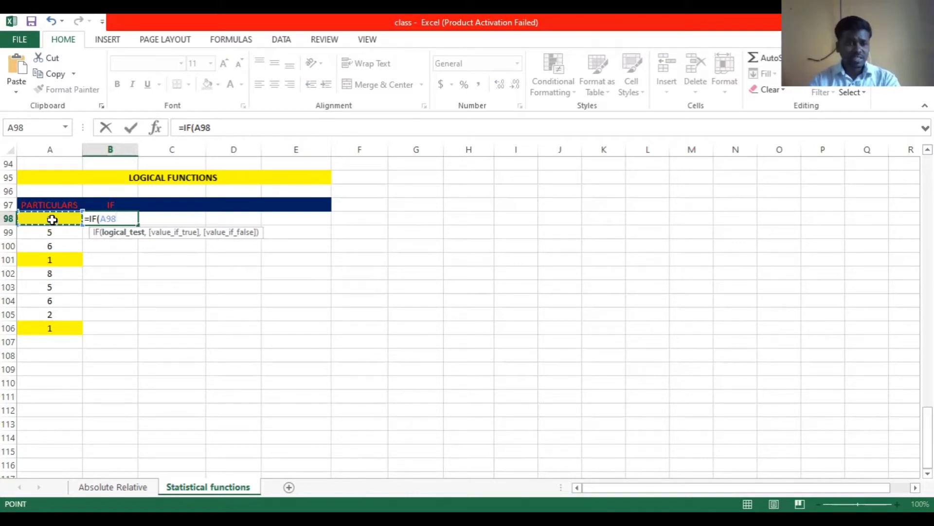
type("=")
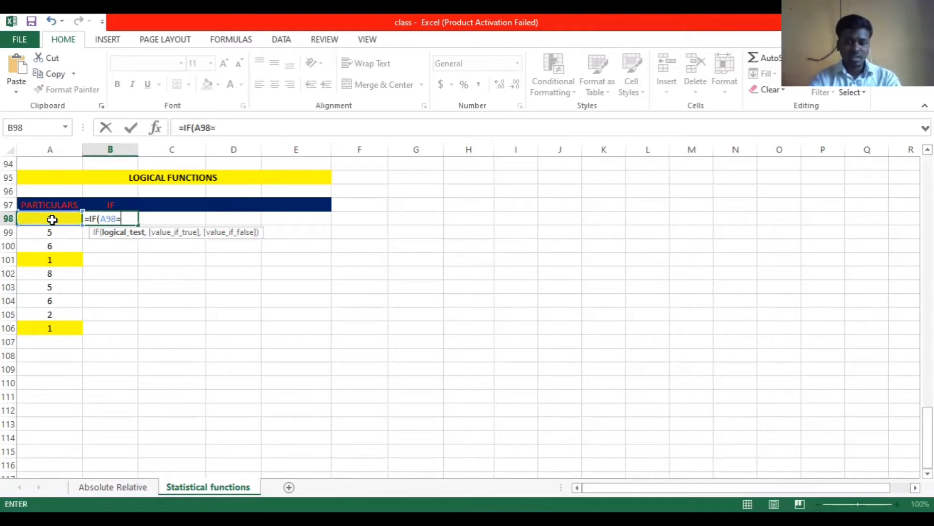
type("1")
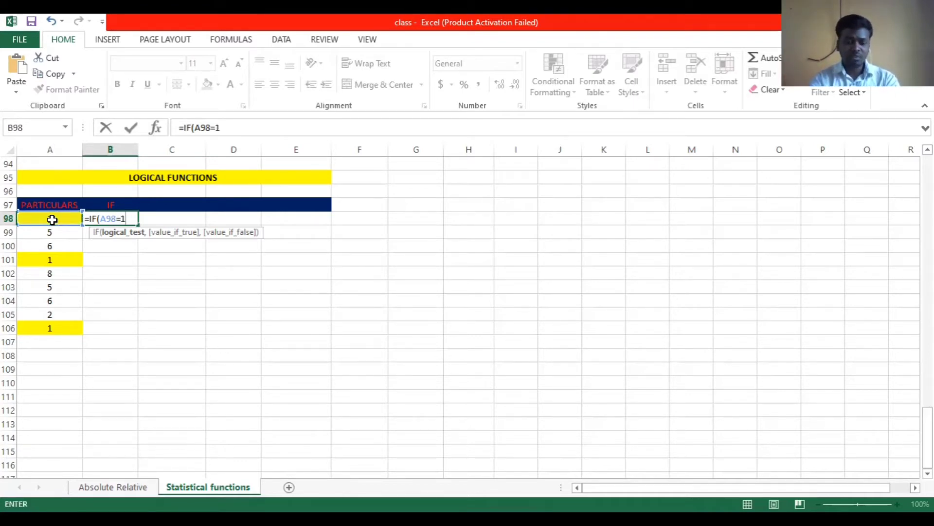
type(",")
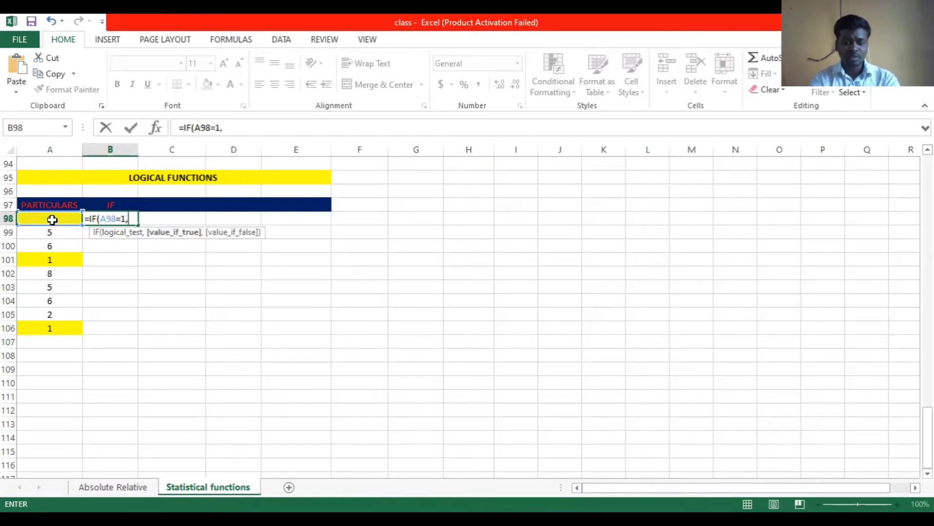
type("\"")
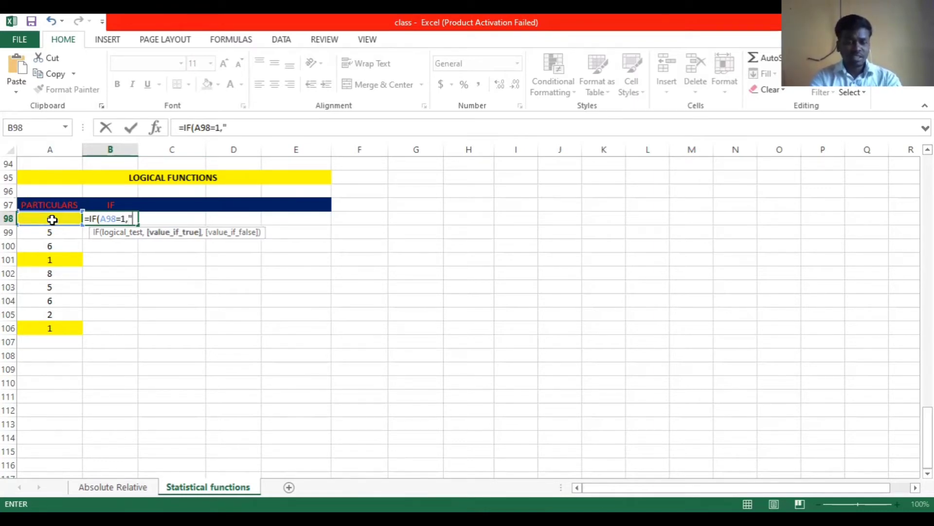
type("ye")
key("BackSpace")
key("BackSpace")
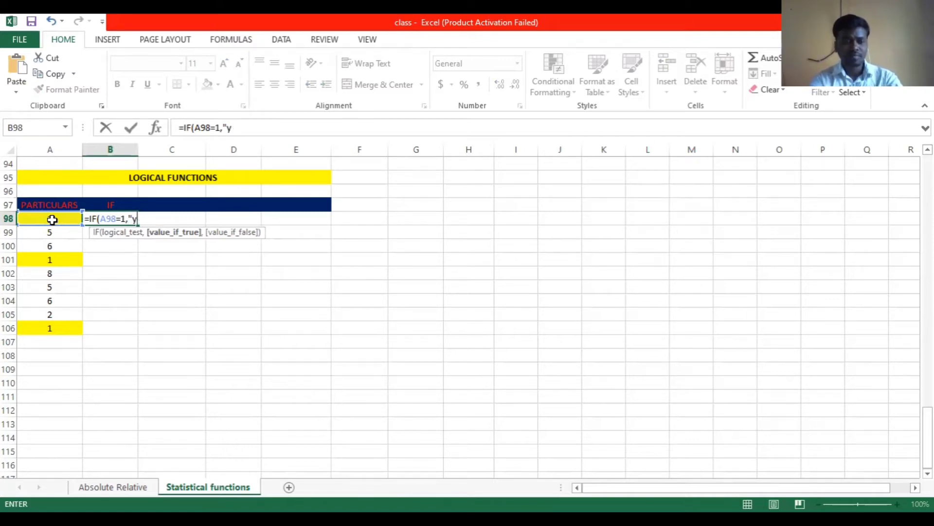
type("YES")
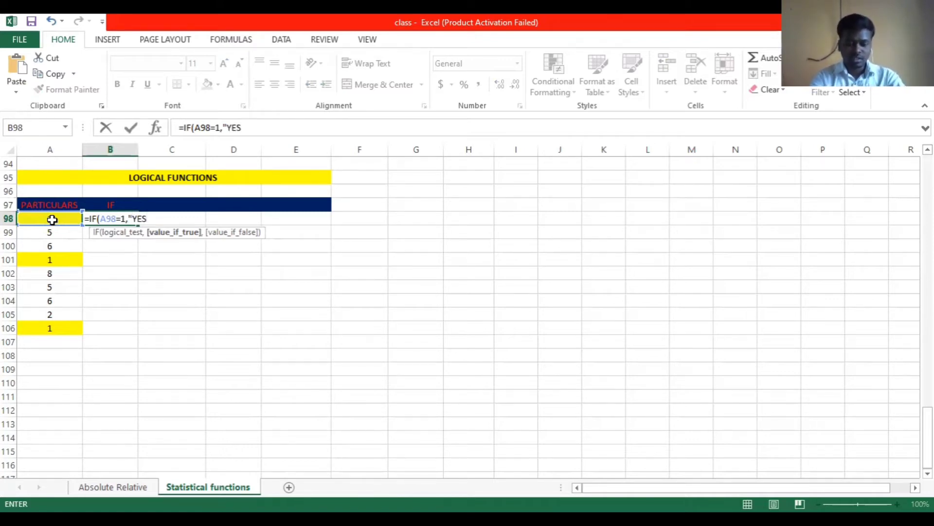
type("\",")
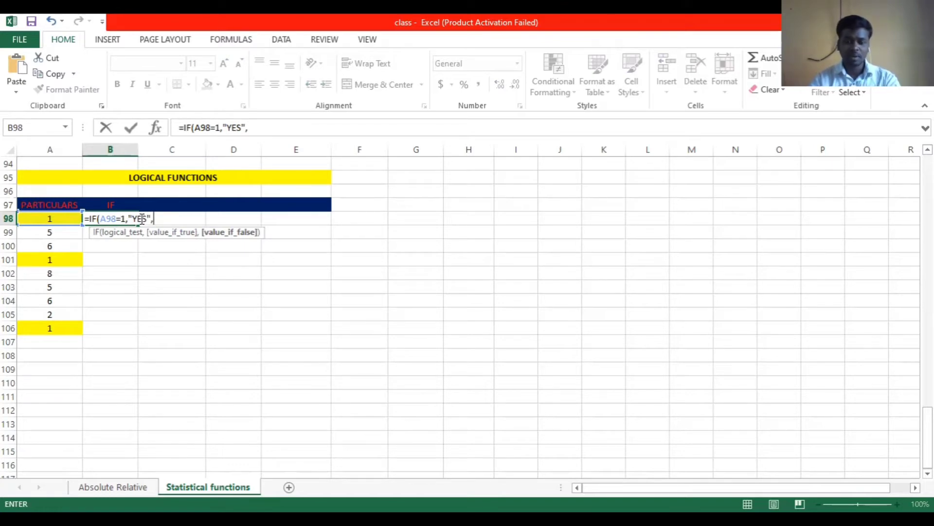
type("\"")
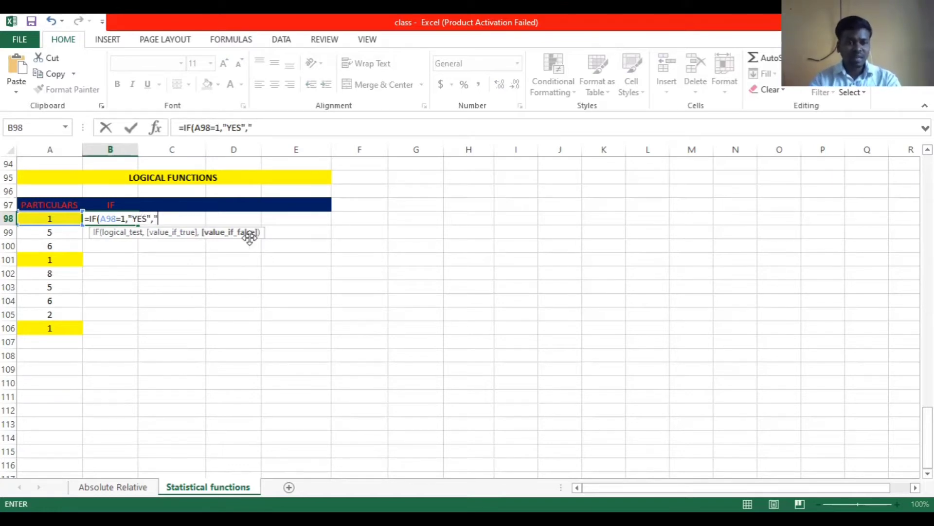
type("NO")
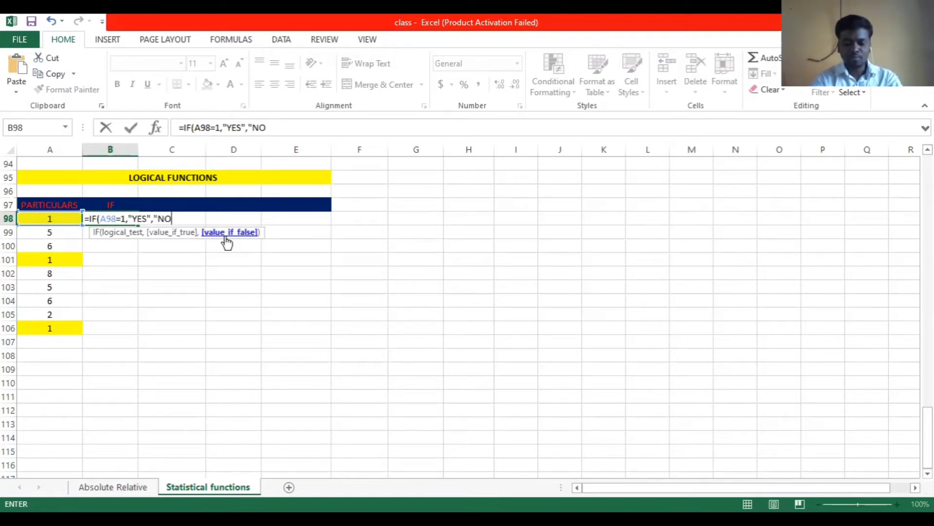
type("\"")
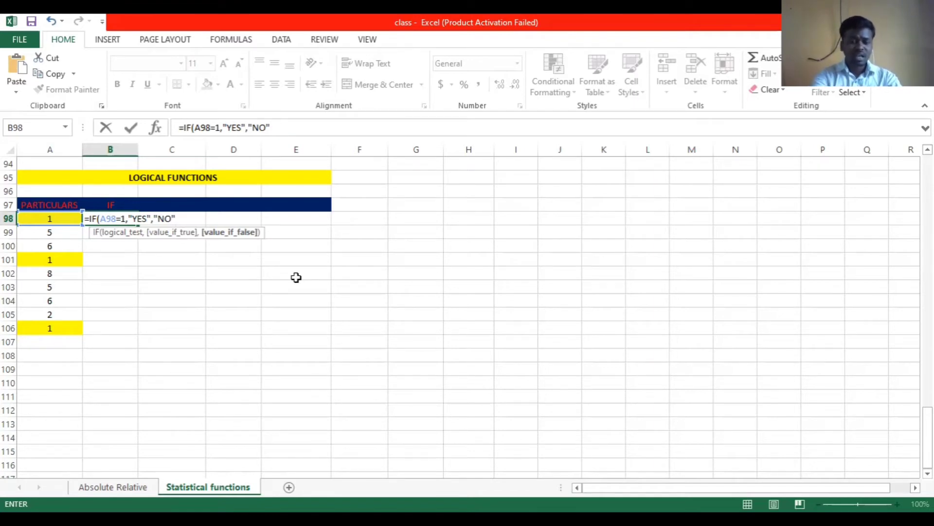
type(")")
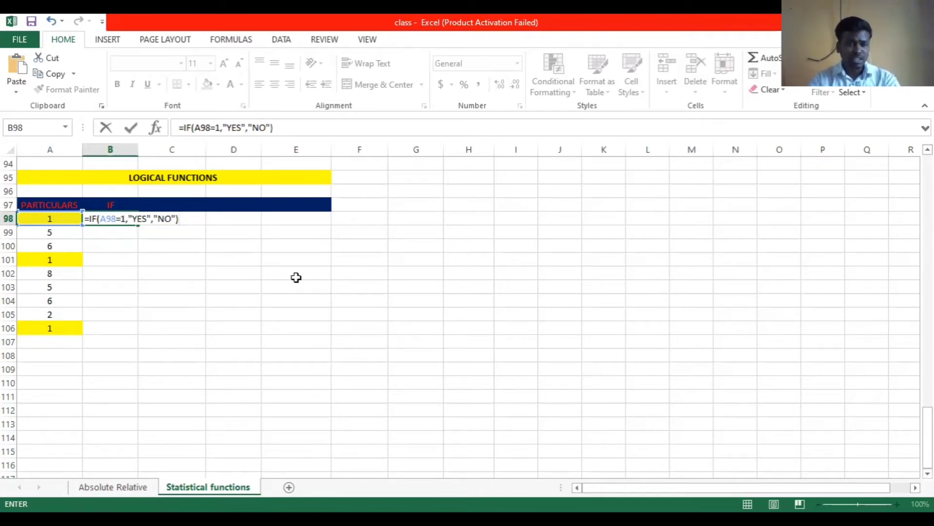
key("Return")
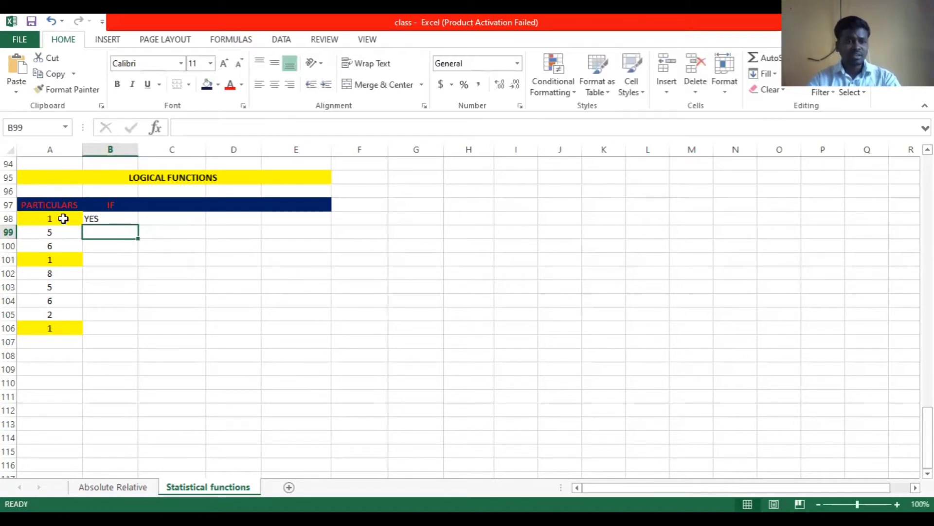
left_click(110, 219)
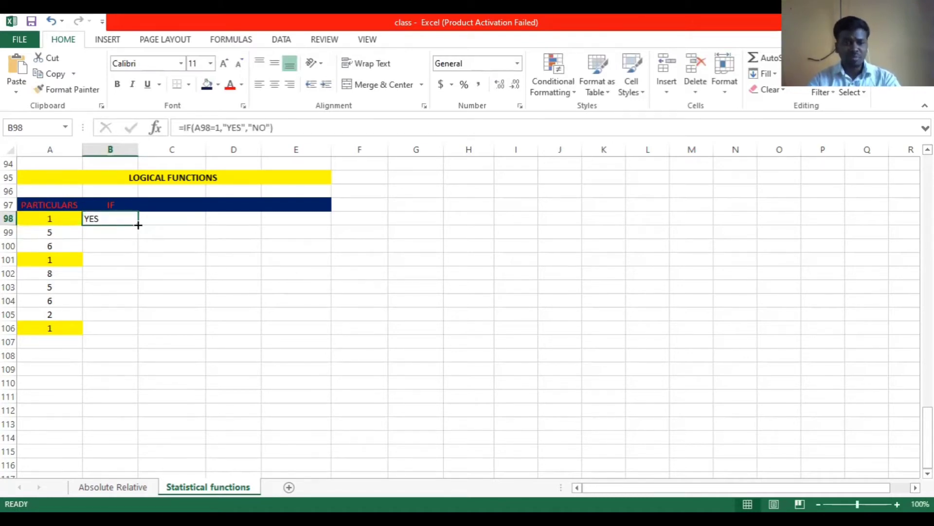
double_click(139, 225)
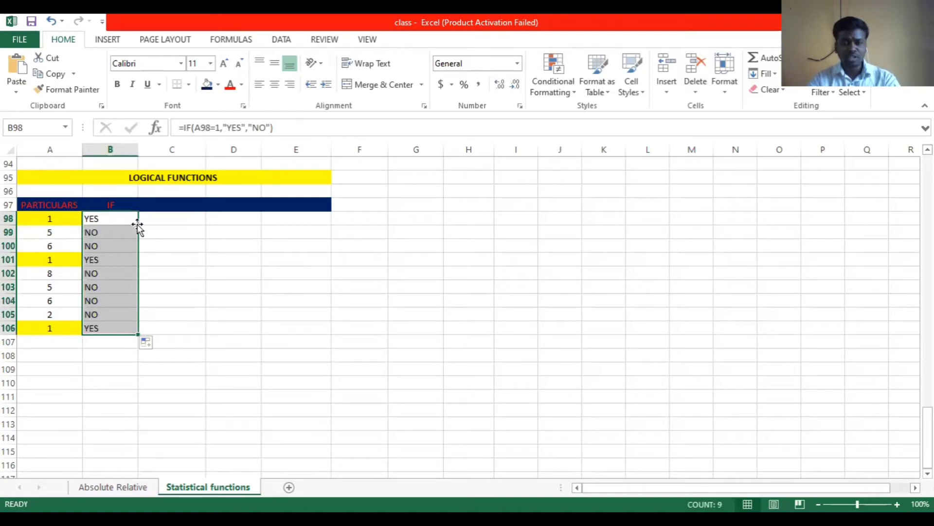
- Compare the PARTICULARS values with their IF results, checking rows 98 to 101 and row 106
left_click(51, 234)
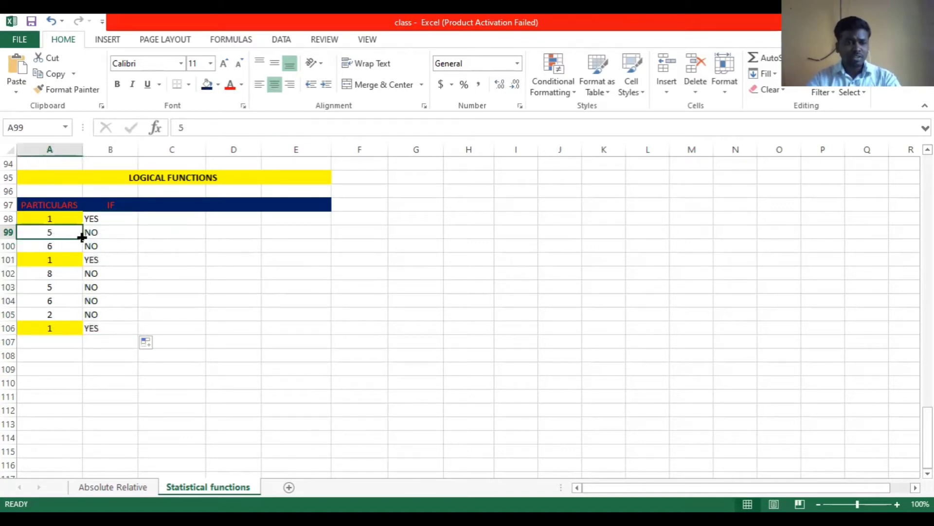
left_click(108, 233)
left_click(45, 246)
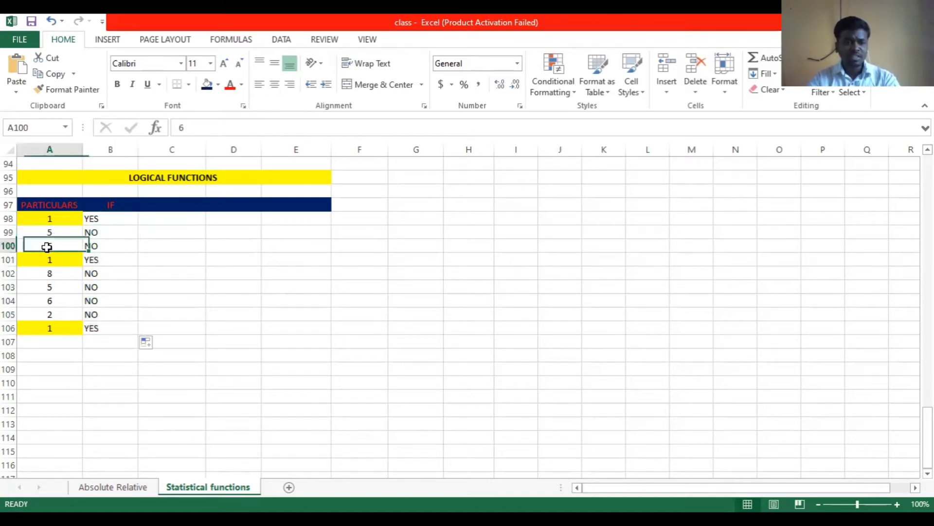
left_click(94, 245)
left_click(52, 259)
left_click(100, 260)
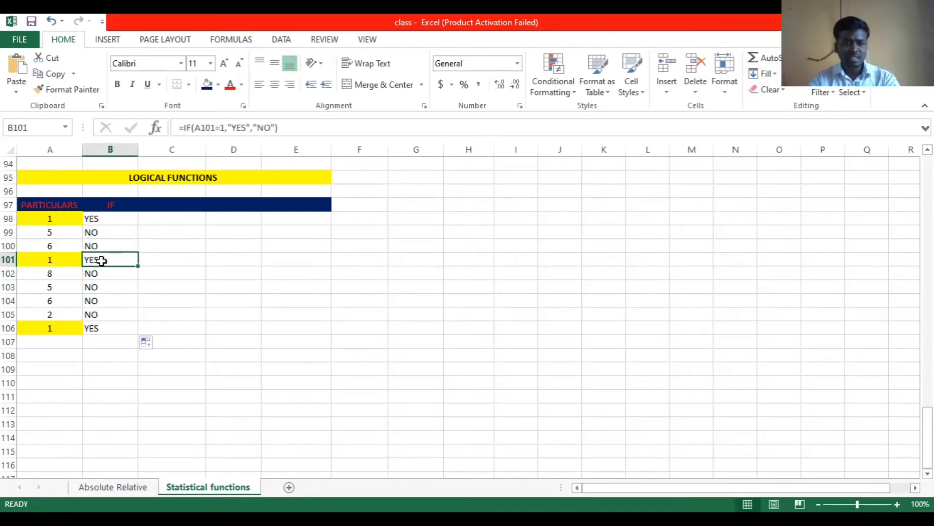
left_click(46, 327)
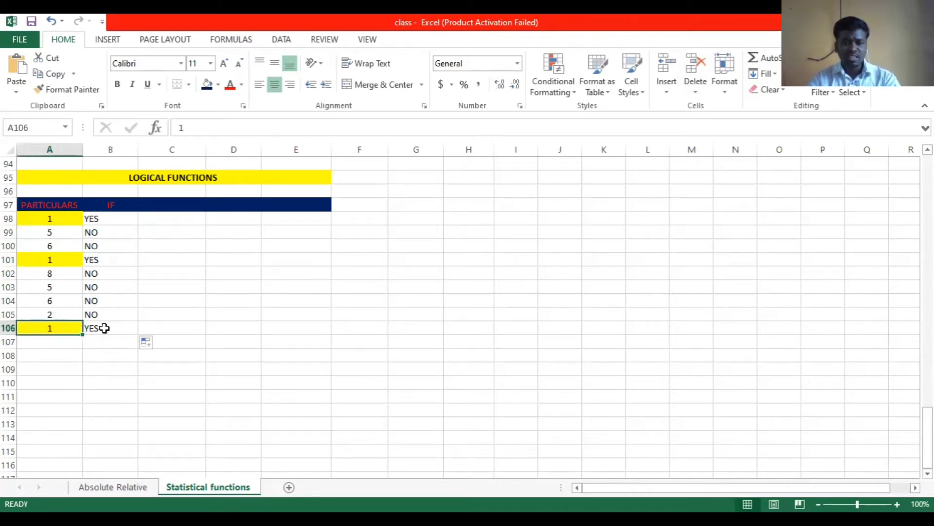
left_click(104, 328)
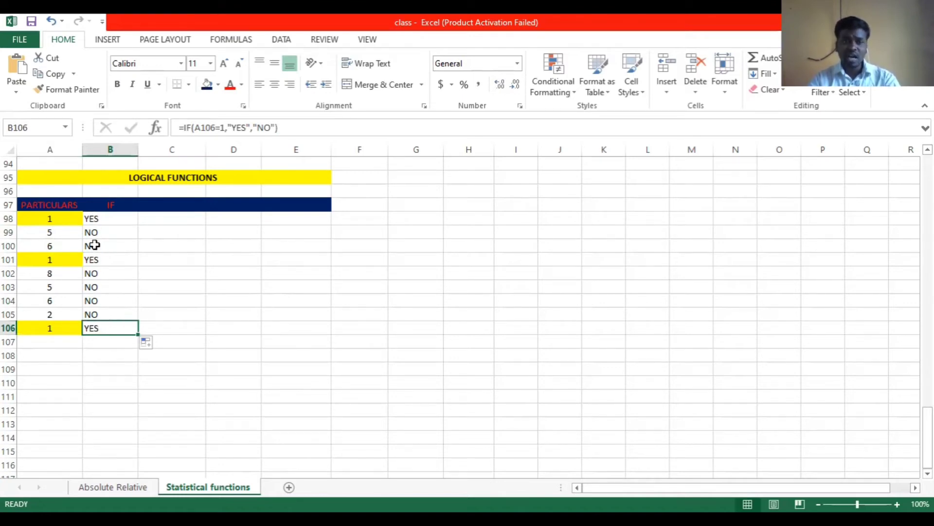
left_click(93, 218)
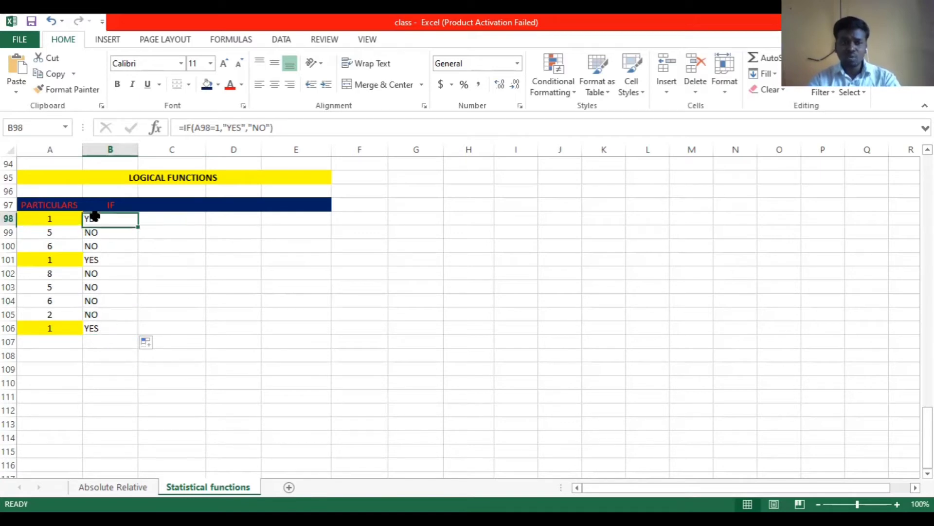
left_click(100, 262)
left_click(99, 332)
- Color the NO results in B99:B100 and B102:B105 with red text
left_click_drag(100, 271, 97, 313)
left_click(230, 85)
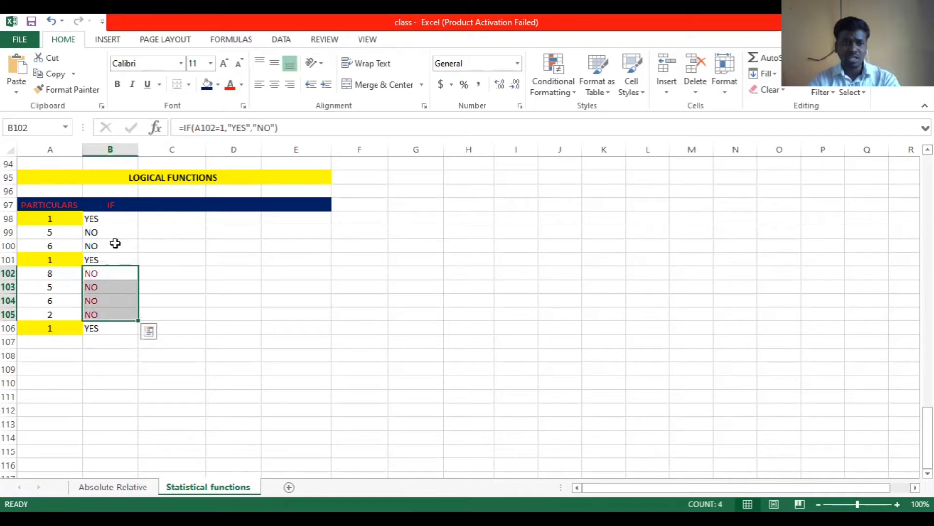
left_click_drag(102, 233, 100, 244)
left_click(230, 85)
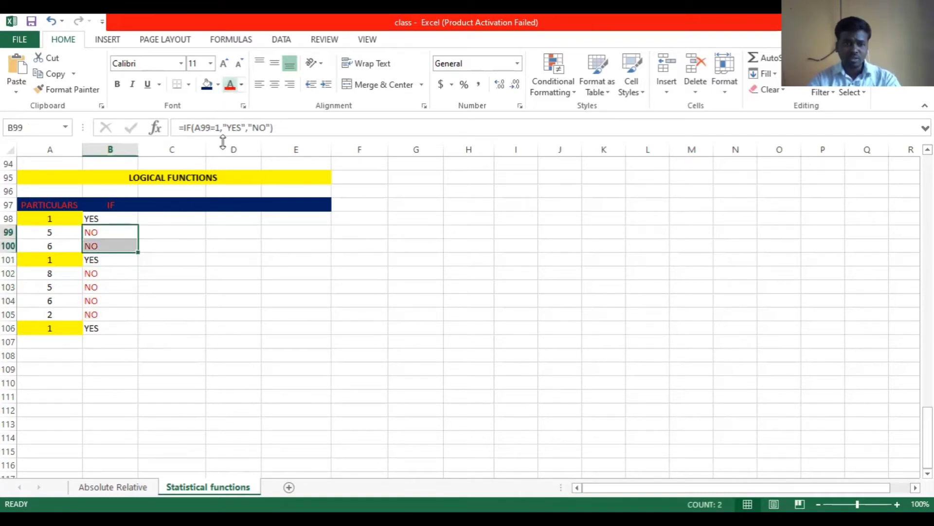
left_click(180, 297)
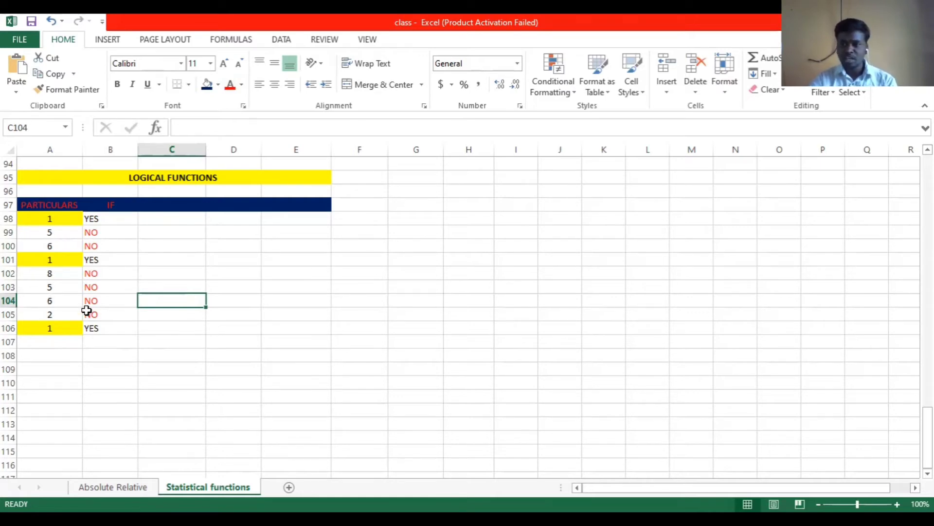
- Center the IF results in B98:B106
left_click_drag(104, 217, 108, 334)
left_click(275, 85)
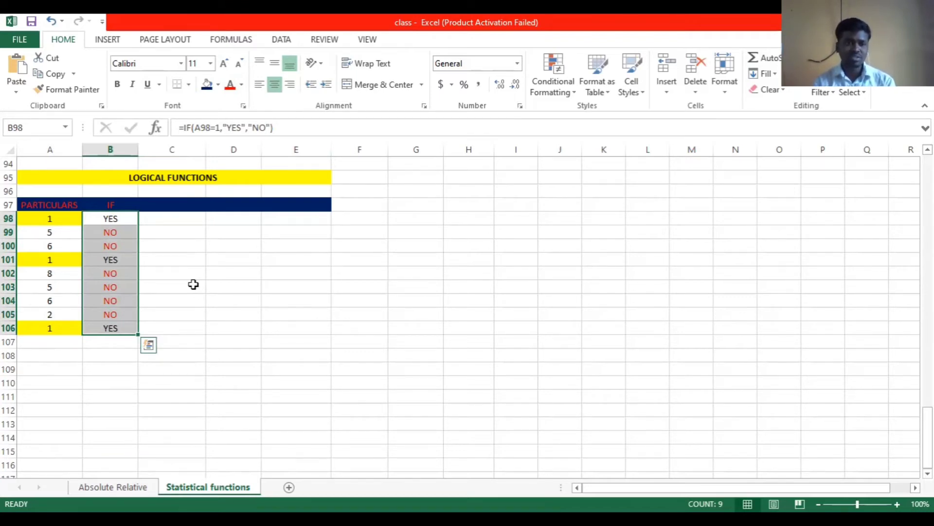
left_click(183, 262)
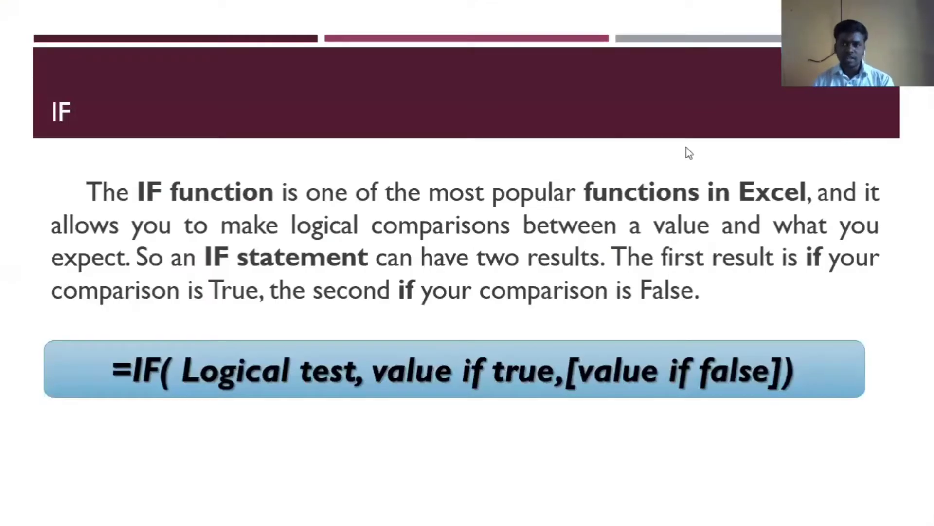
left_click(567, 157)
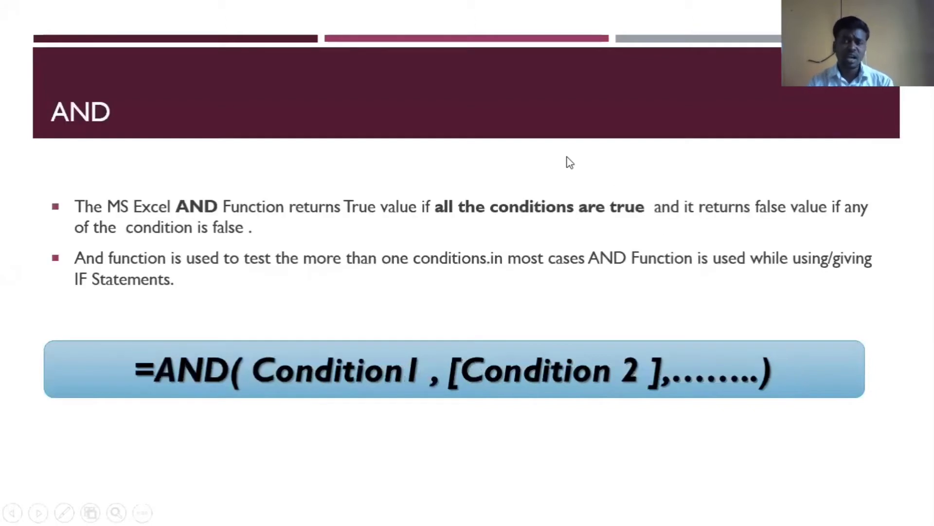
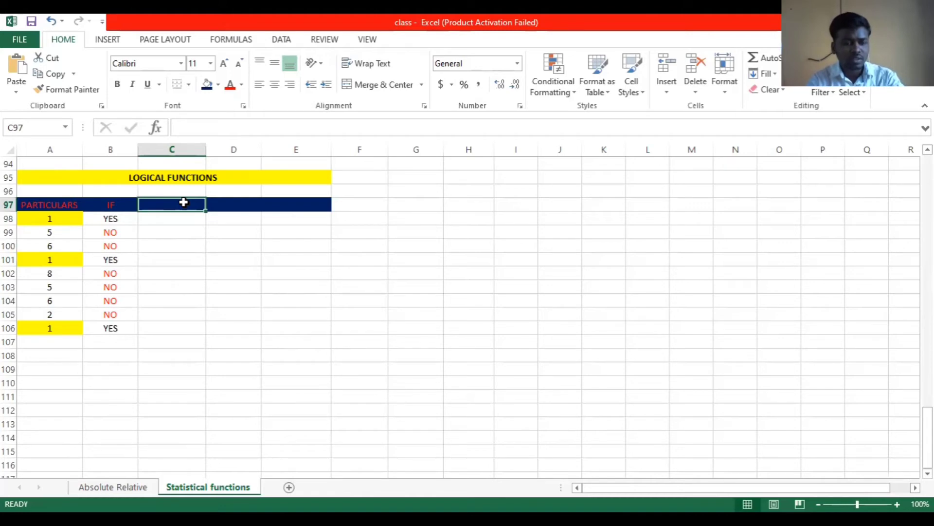
- Enter the heading AND in C97, beside the IF heading
scroll(186, 242, "down", 1)
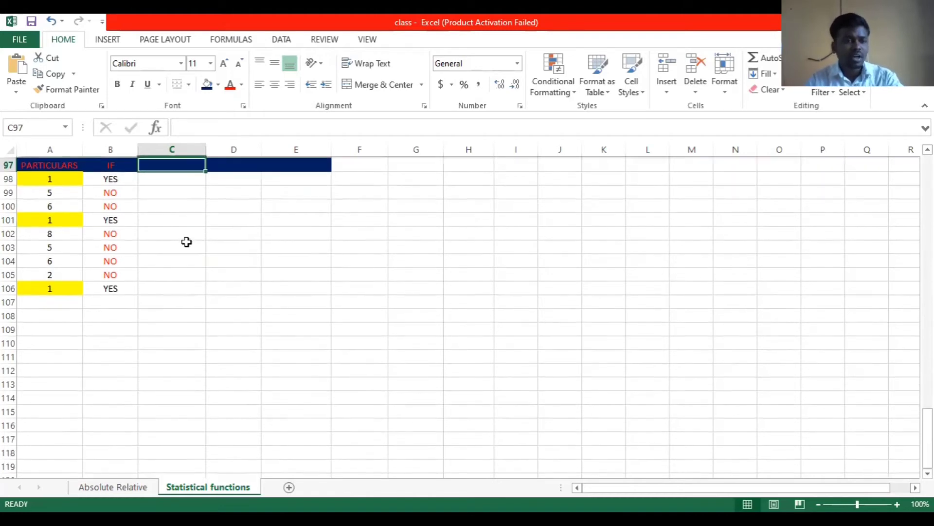
scroll(186, 242, "up", 1)
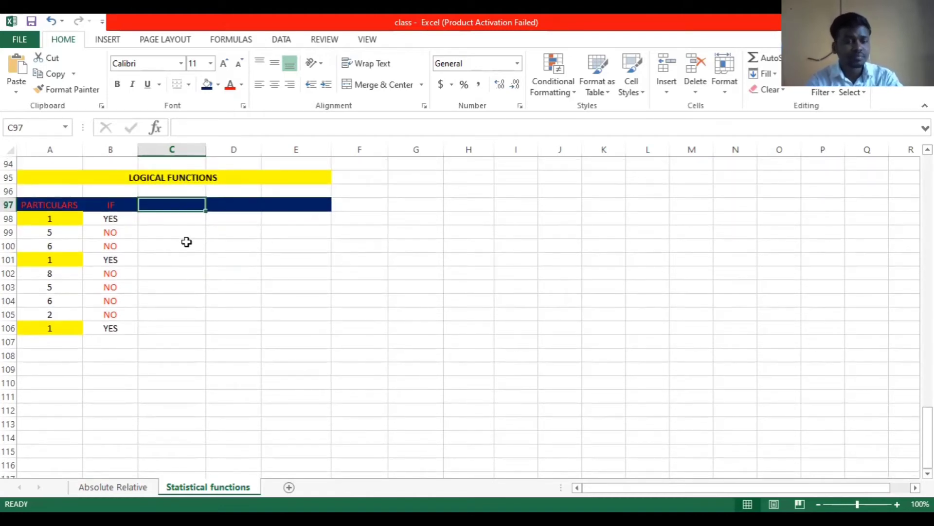
type("A")
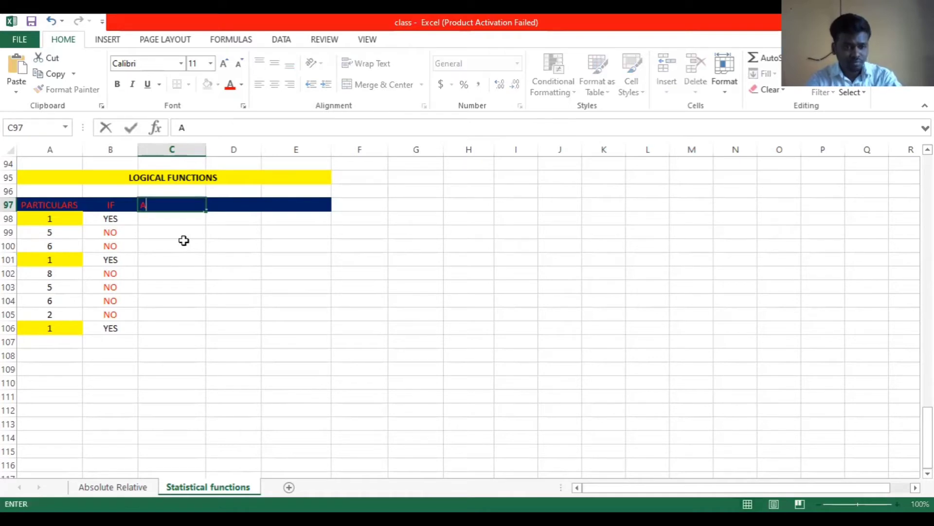
type("ND")
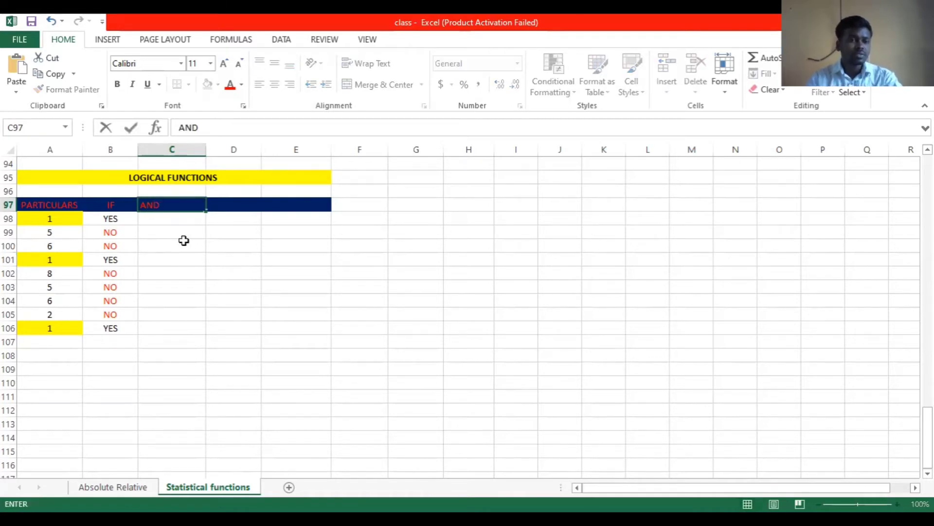
- Center the AND heading in C97
scroll(183, 240, "up", 1)
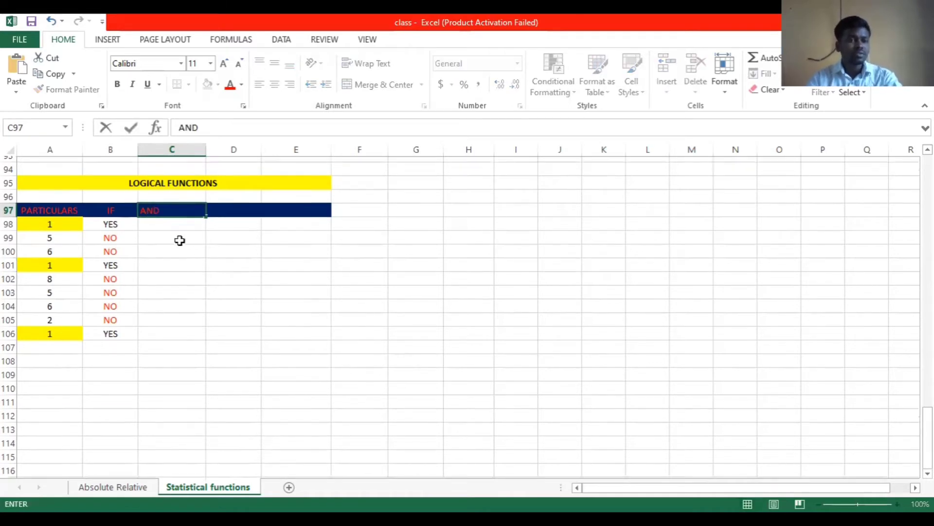
left_click(283, 300)
left_click(171, 246)
left_click(275, 85)
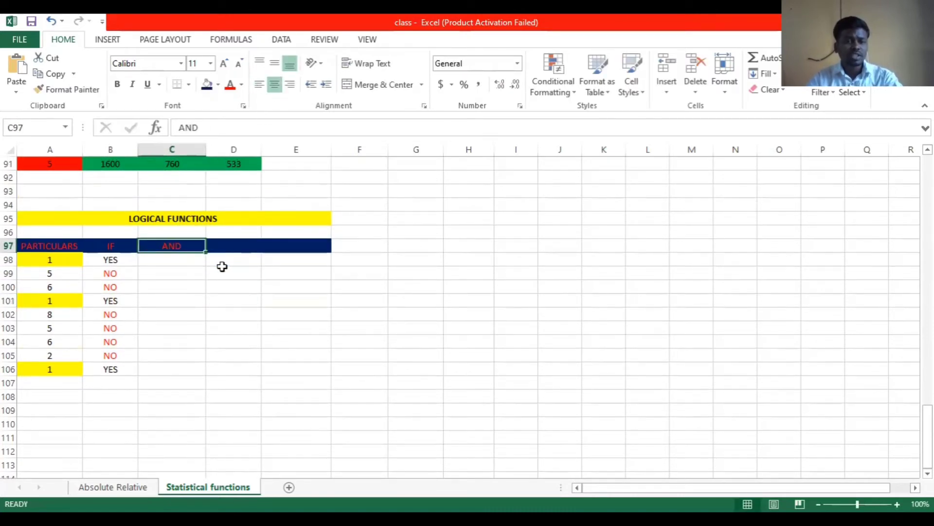
- Enter the formula =AND(A98=1,B98="YES") in C98 under the AND heading
left_click(169, 261)
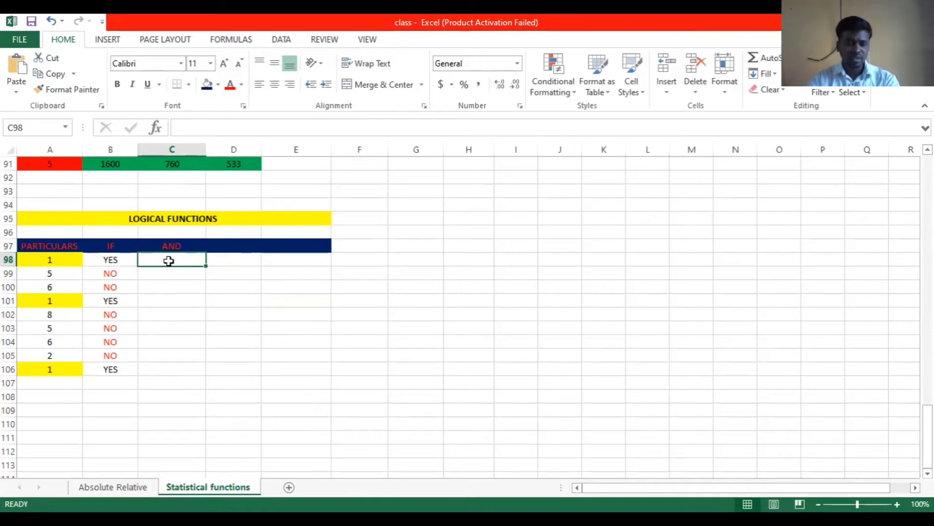
type("=")
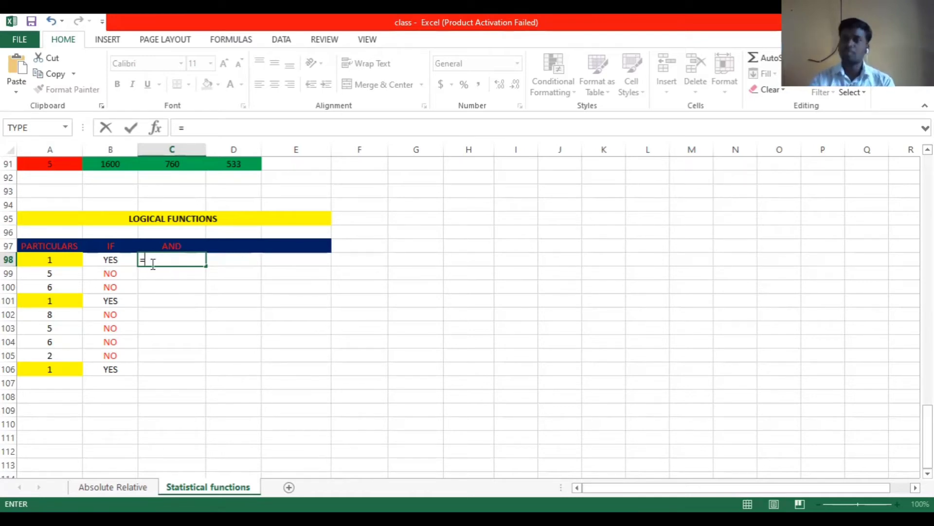
left_click(183, 260)
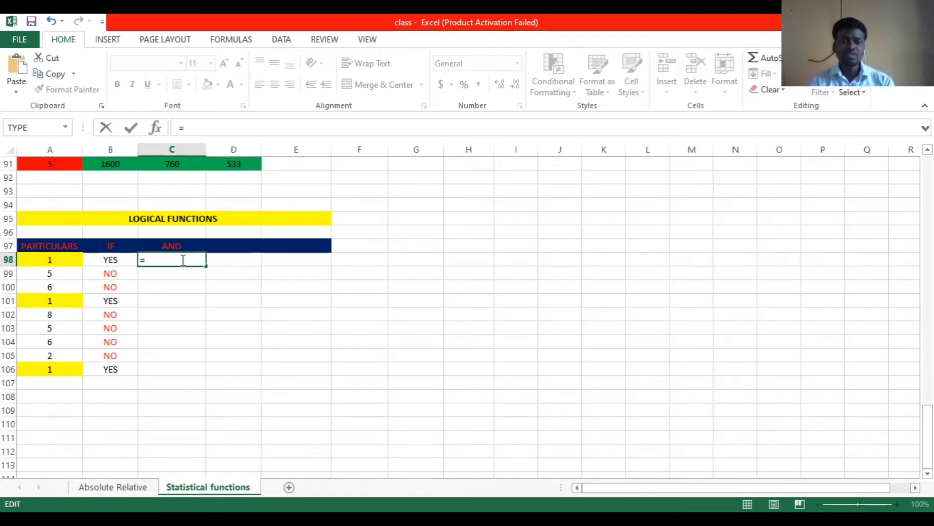
type("AND")
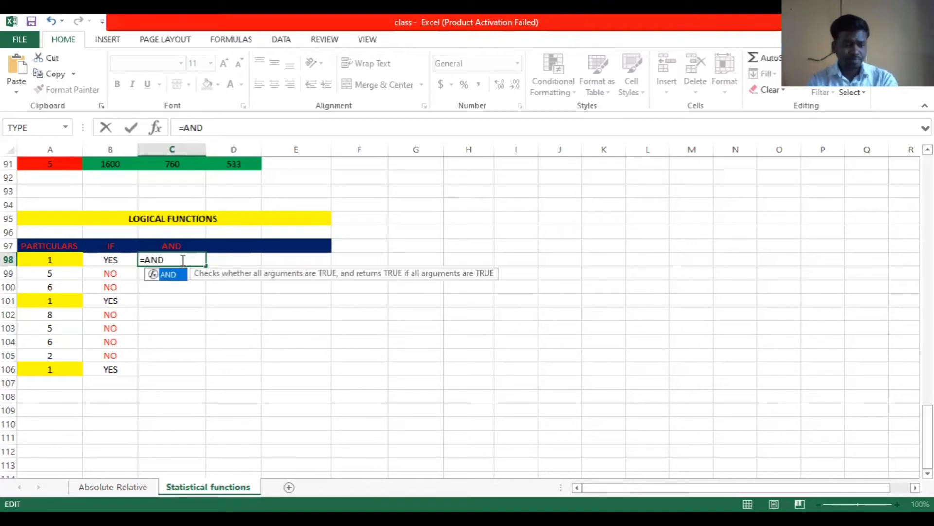
type("(")
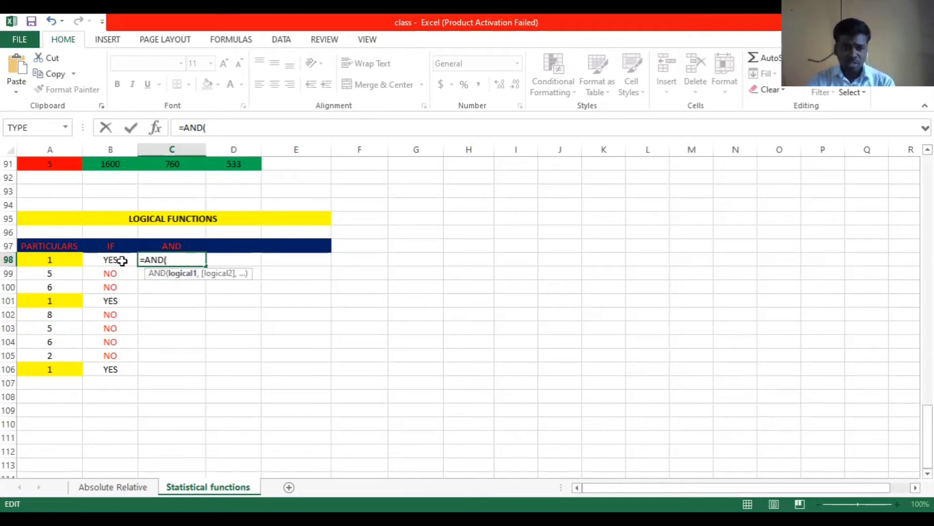
left_click(51, 261)
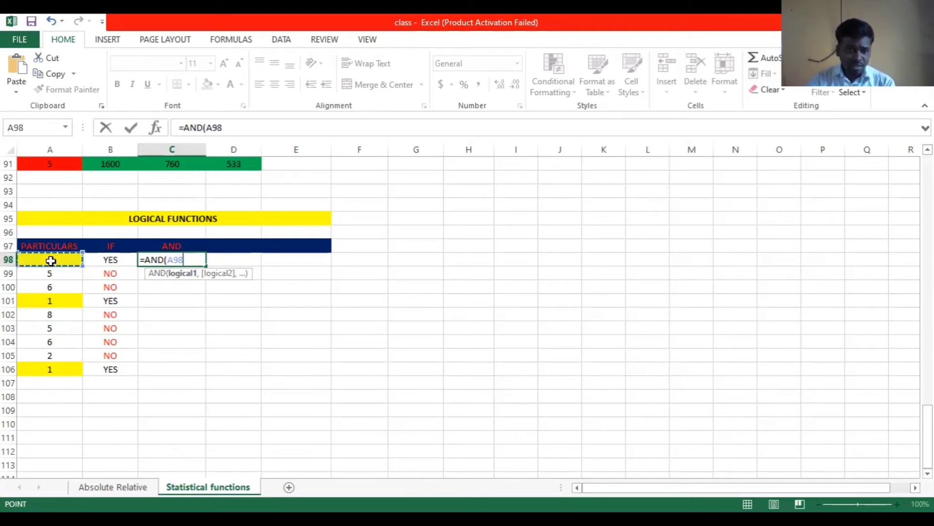
type("=")
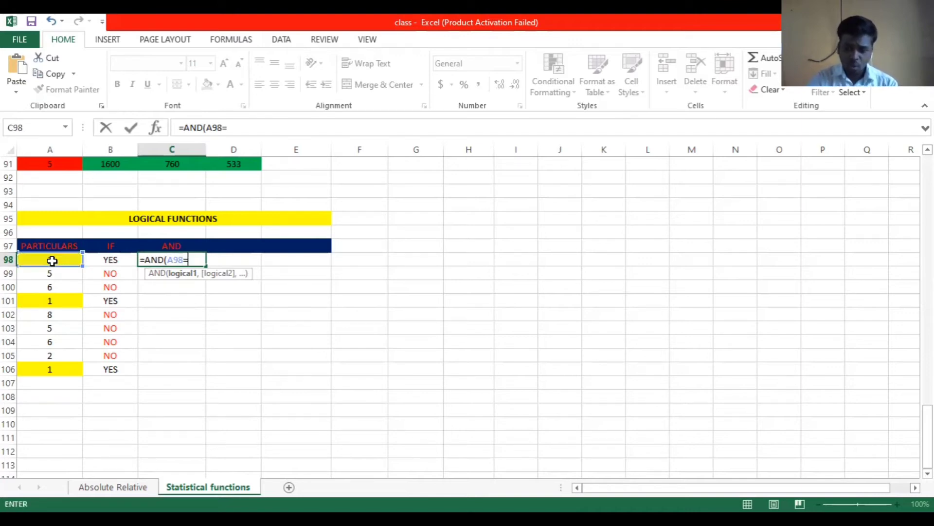
type("1,")
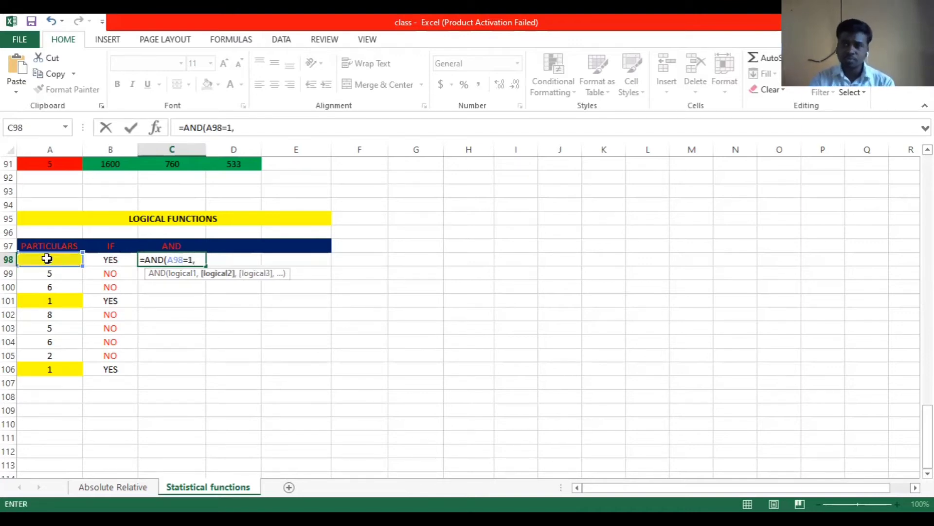
left_click(113, 259)
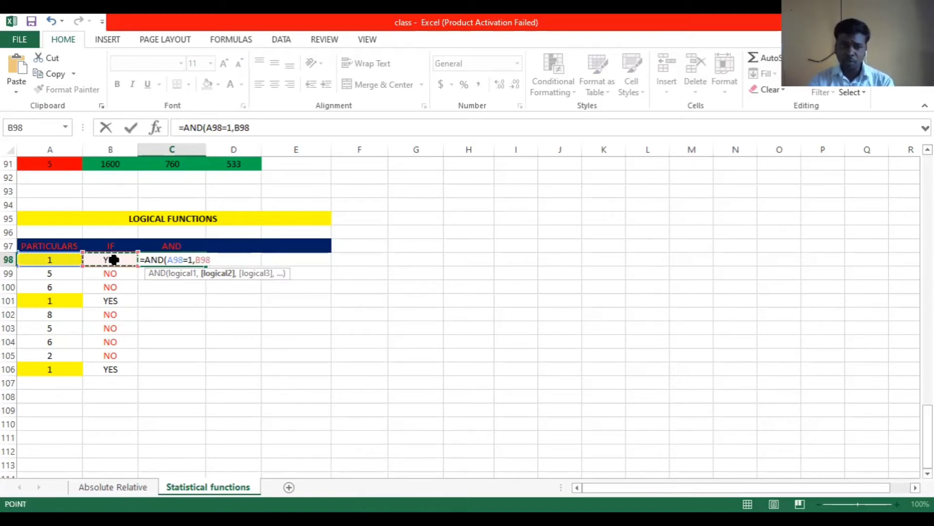
type("=")
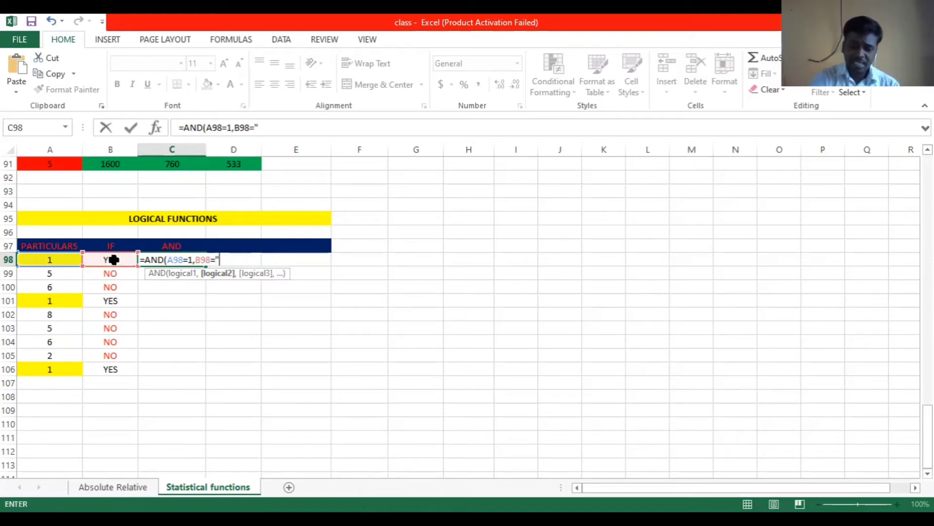
type("\"t")
key("BackSpace")
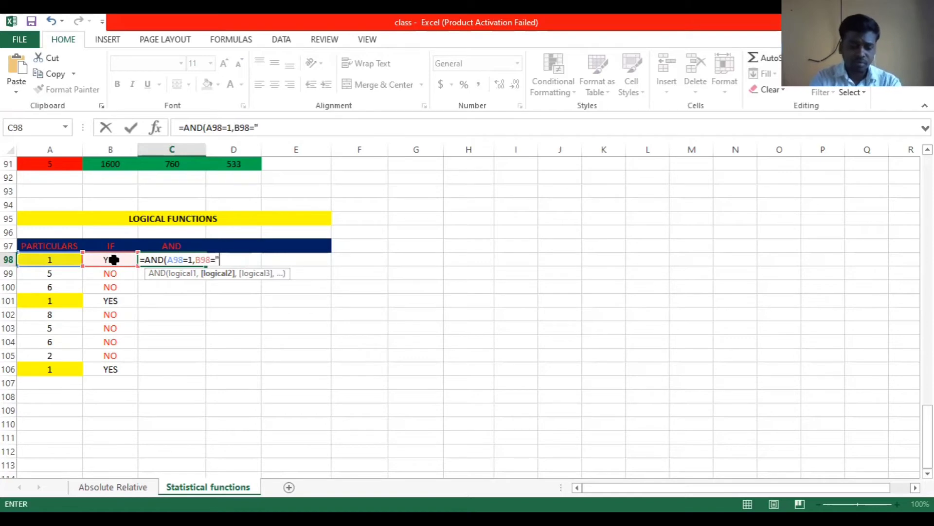
type("YES\"")
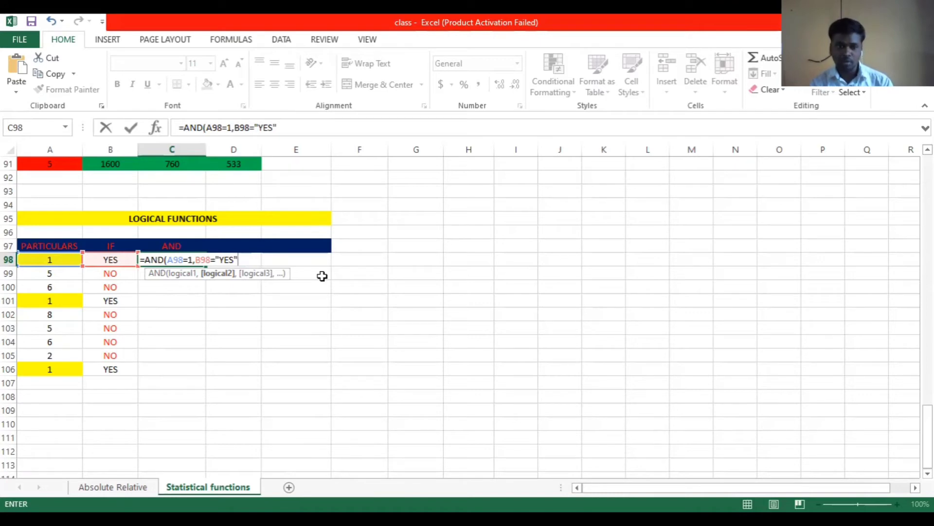
type(")")
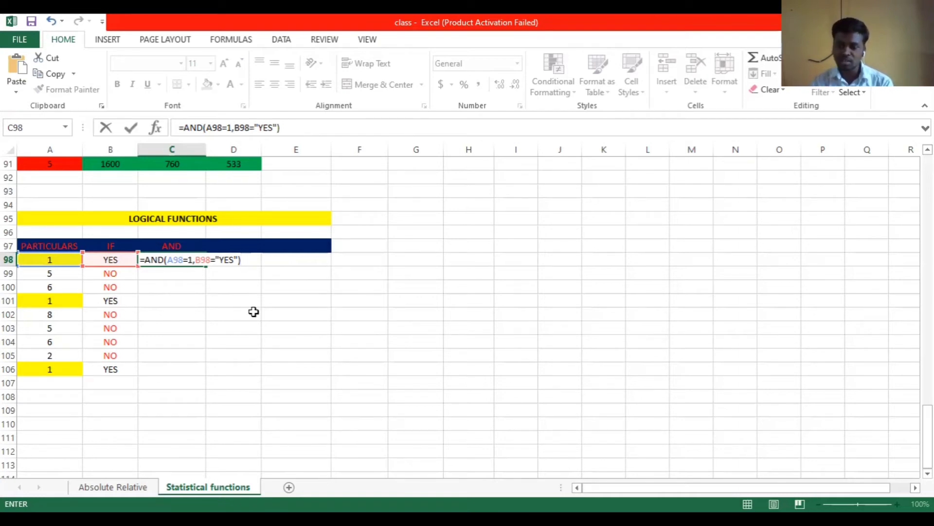
key("Return")
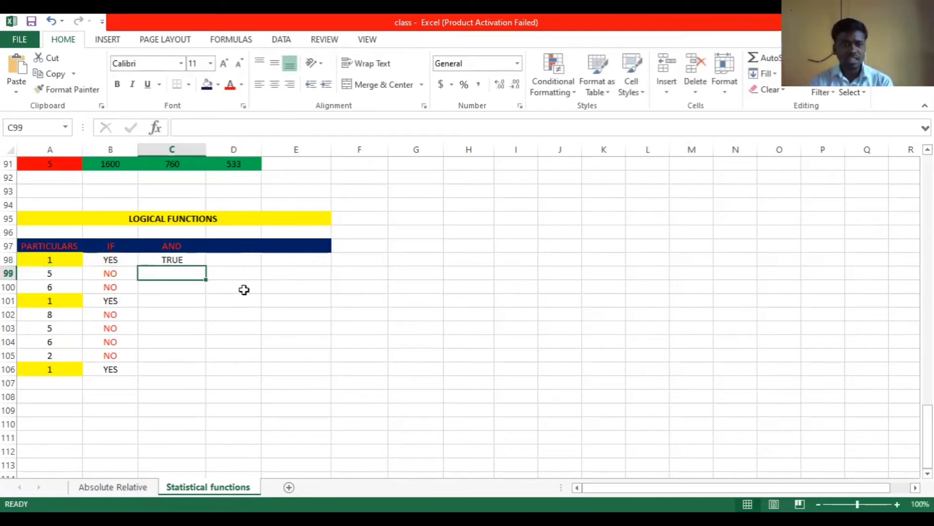
- Fill the AND formula from C98 down to C106
left_click(195, 262)
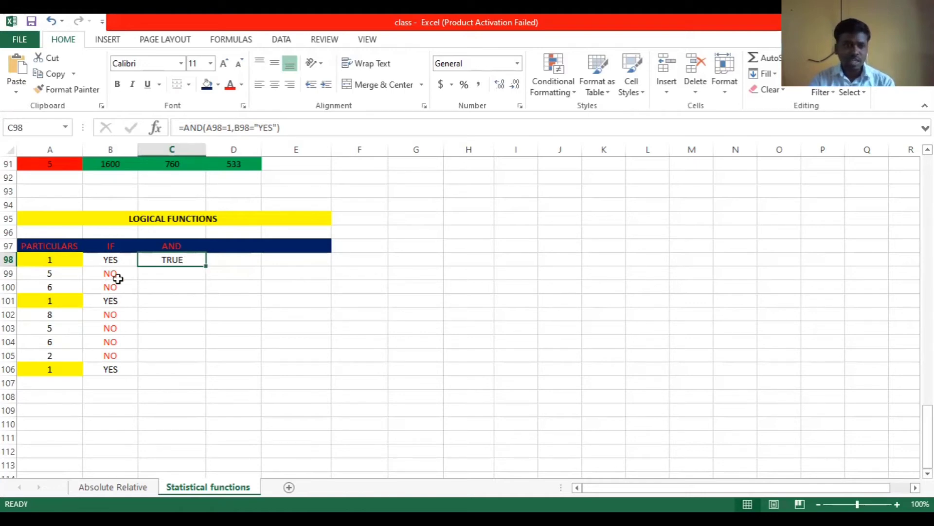
left_click_drag(206, 265, 205, 290)
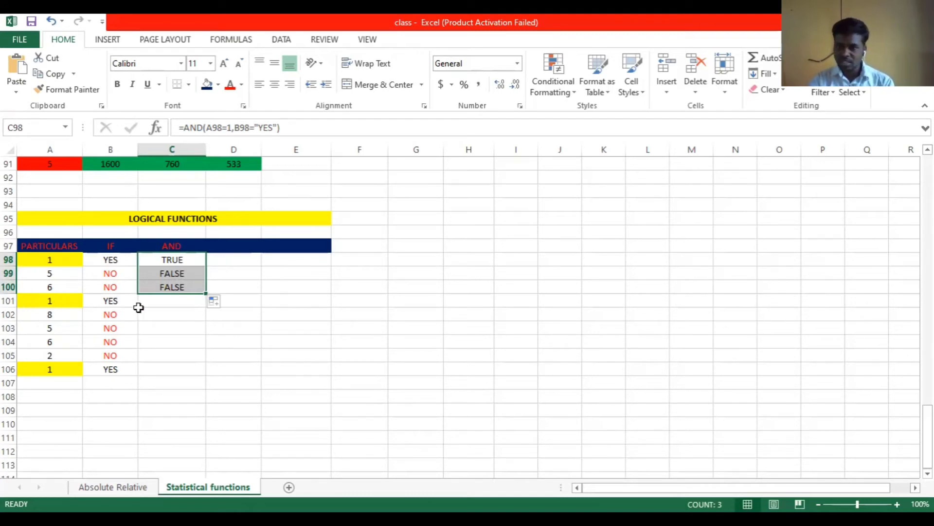
left_click_drag(206, 293, 204, 306)
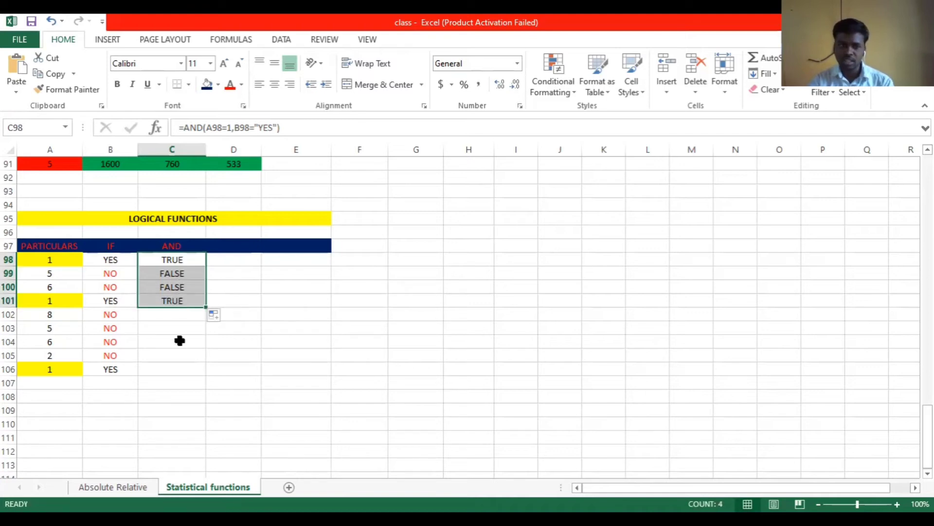
left_click_drag(210, 306, 207, 377)
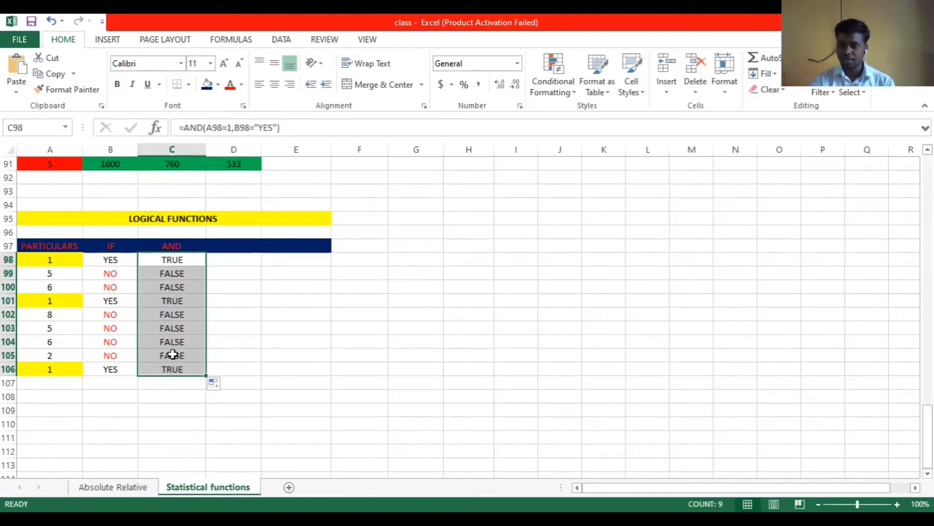
- Overwrite the IF result in B98 with NO to test the AND formula in C98
left_click(172, 260)
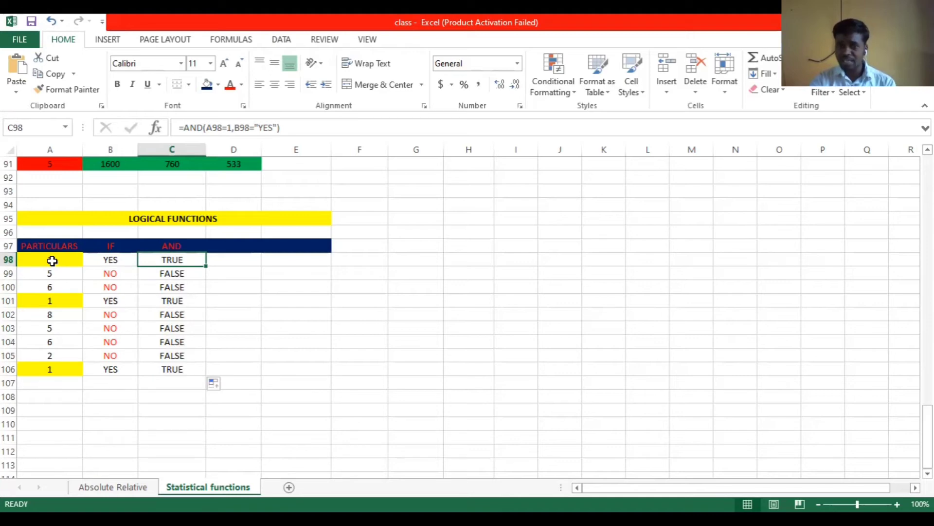
left_click(112, 259)
double_click(113, 260)
type("NO")
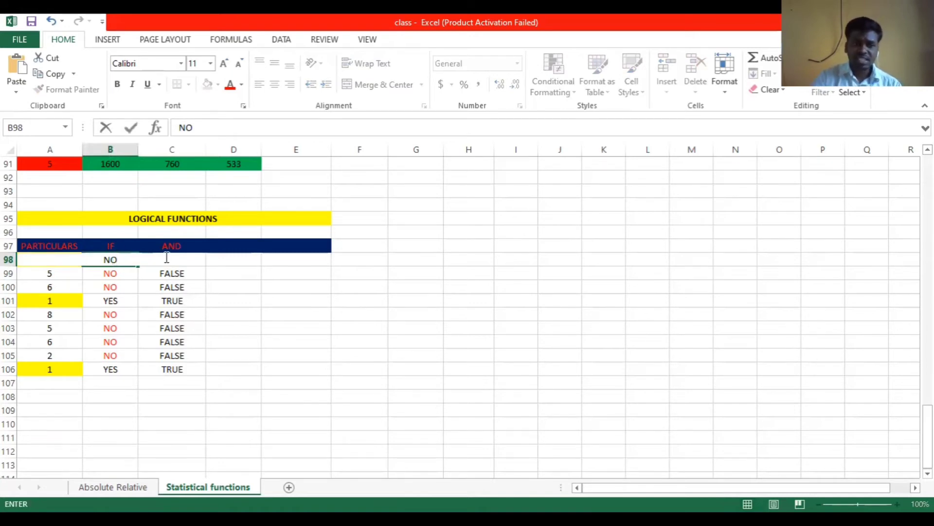
key("Return")
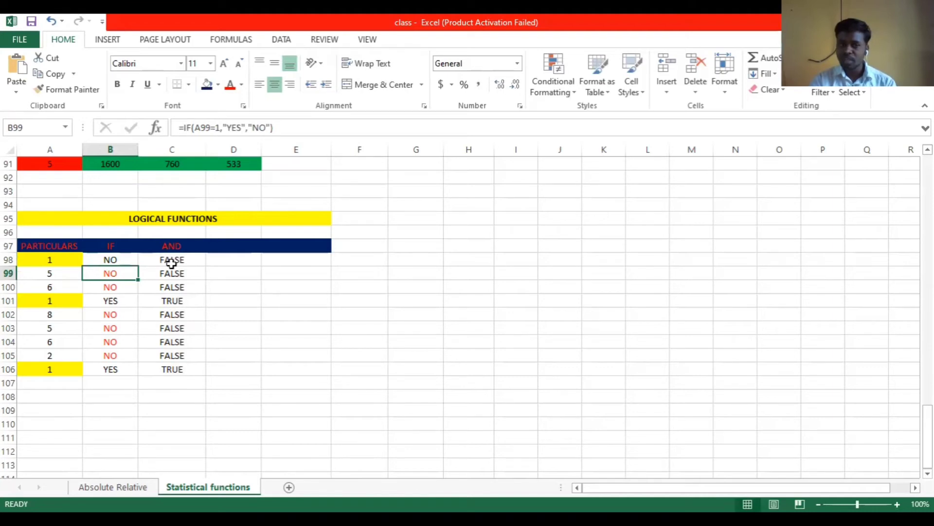
- Replace the entry in B98 with 1 to test the AND formula again
left_click(117, 259)
type("1")
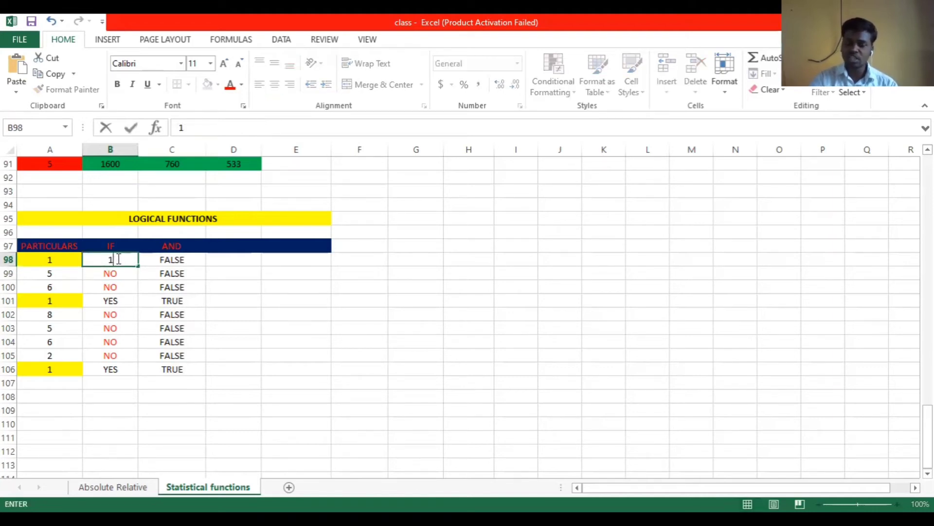
key("Return")
left_click(197, 285)
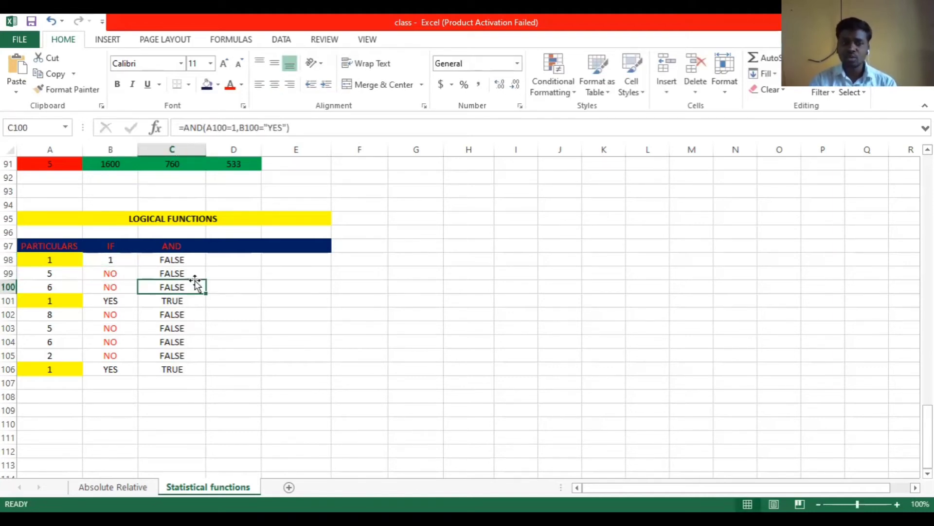
- Undo the last entry in B98 and enter YES there instead
left_click(126, 261)
key("ctrl+z")
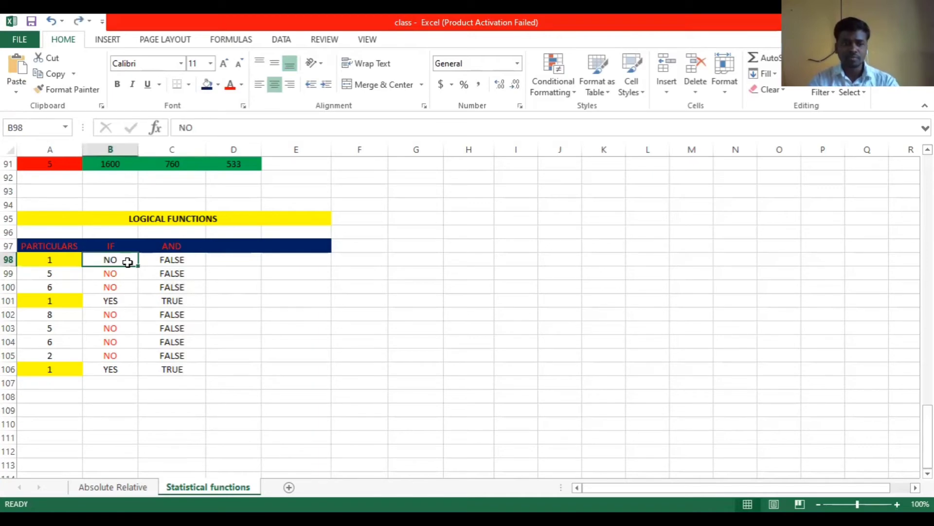
type("YES")
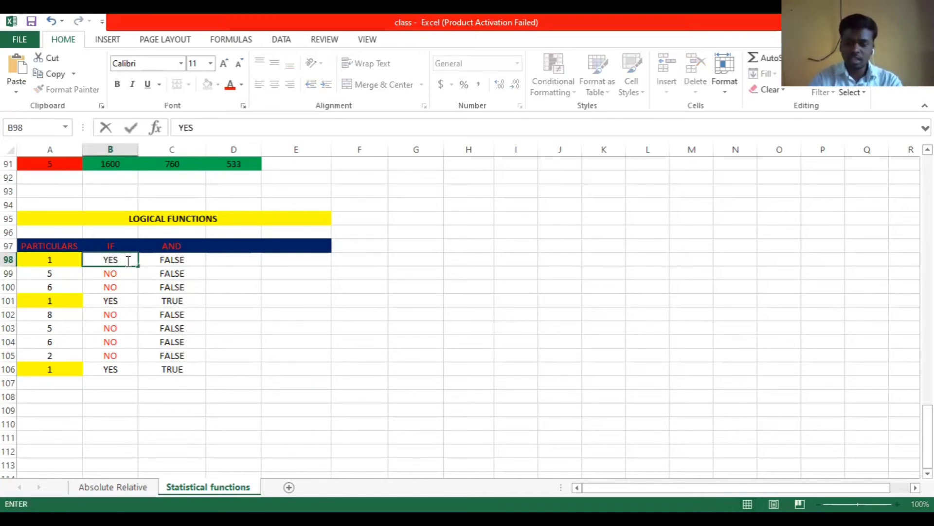
key("Return")
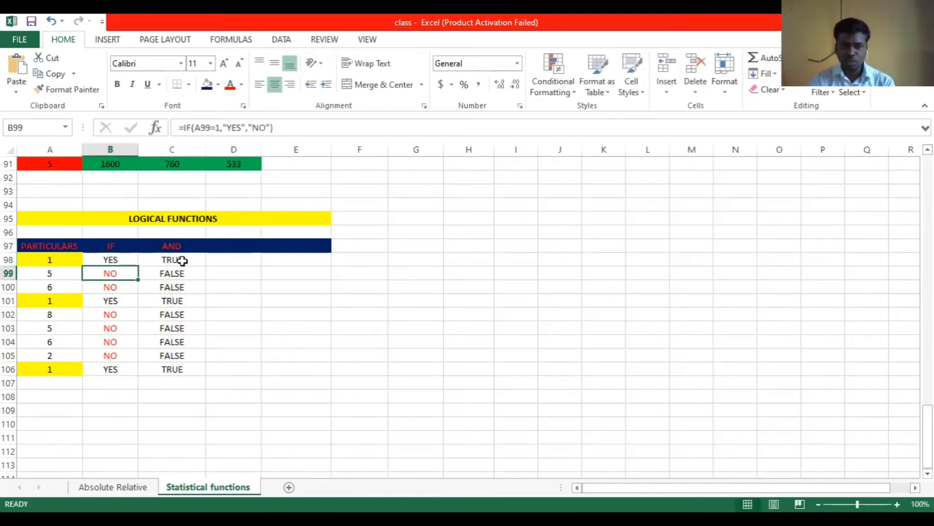
left_click(252, 295)
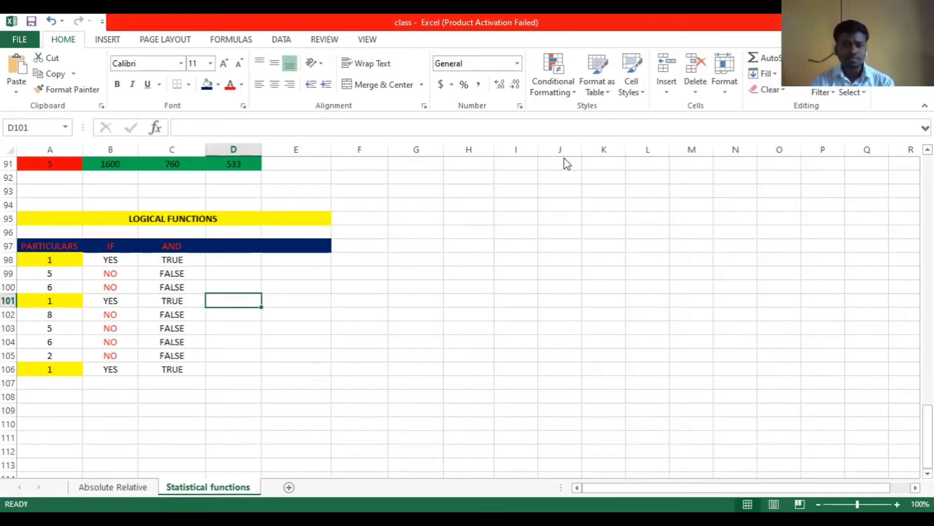
- Switch to the slide presentation and show the slide explaining the OR function
key("alt+Tab")
left_click(165, 173)
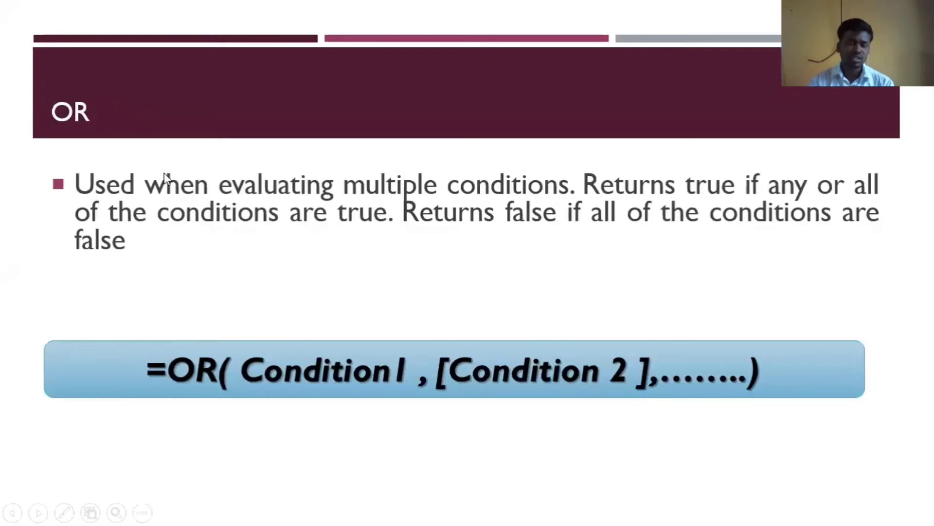
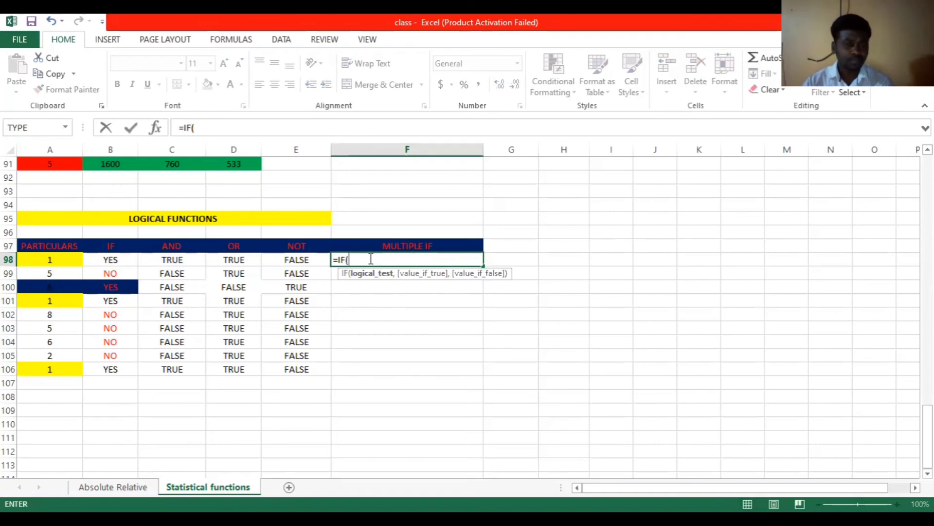
left_click(52, 260)
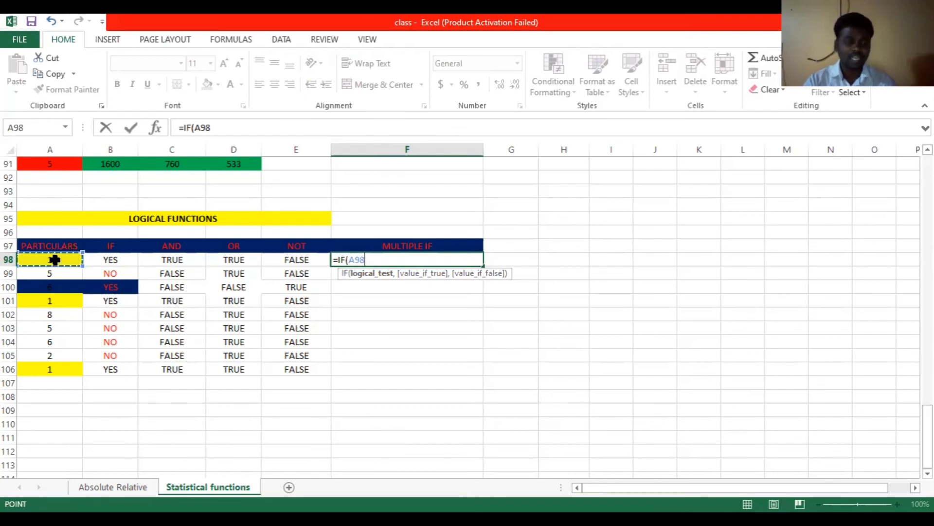
type("=")
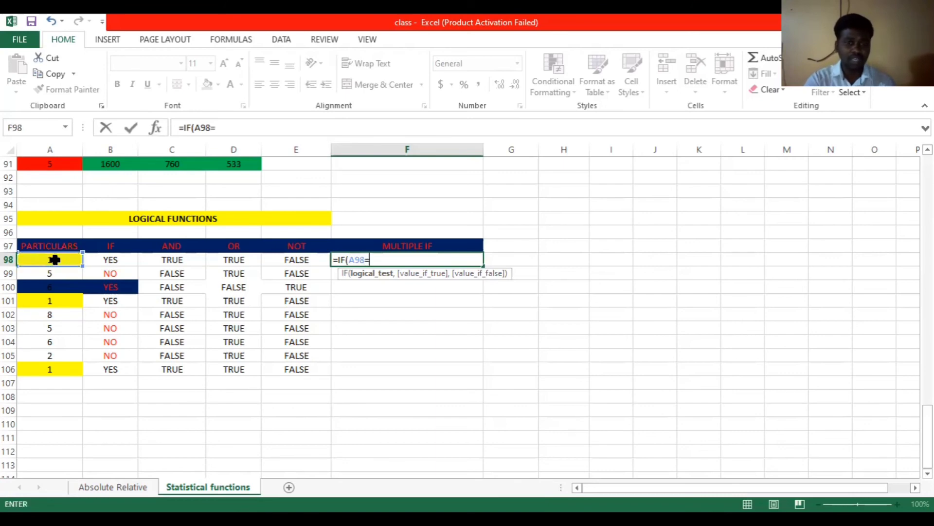
type("1")
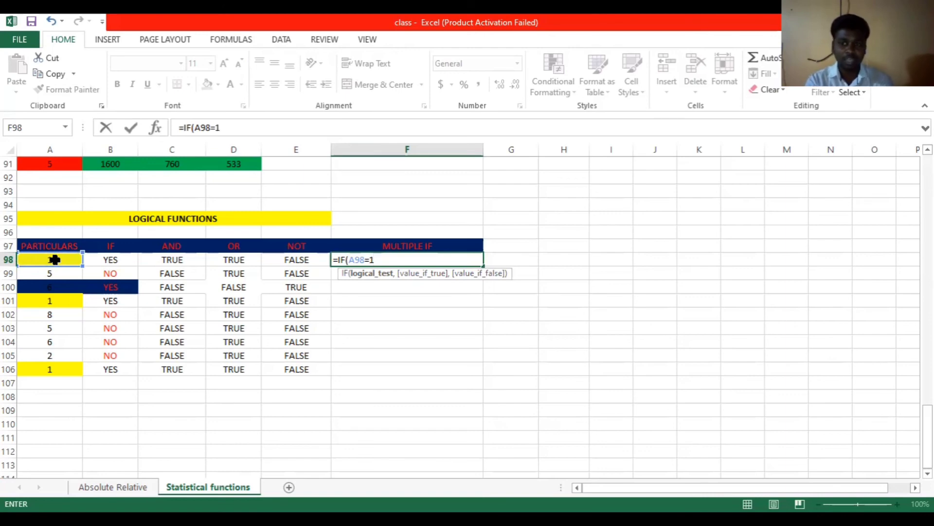
key("BackSpace")
key("BackSpace")
key("BackSpace")
key("BackSpace")
key("BackSpace")
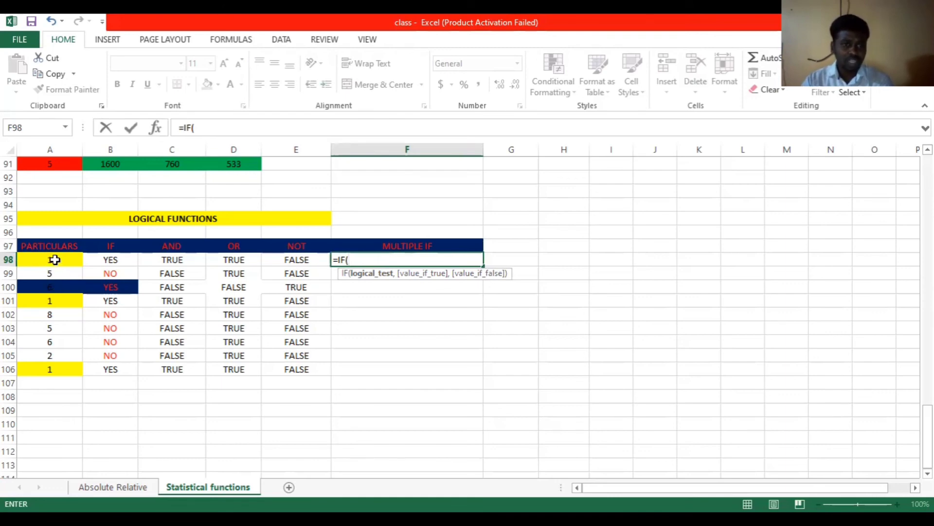
- In F98, begin the multiple IF formula with the condition A98=1 returning "ONE" when true
left_click(54, 259)
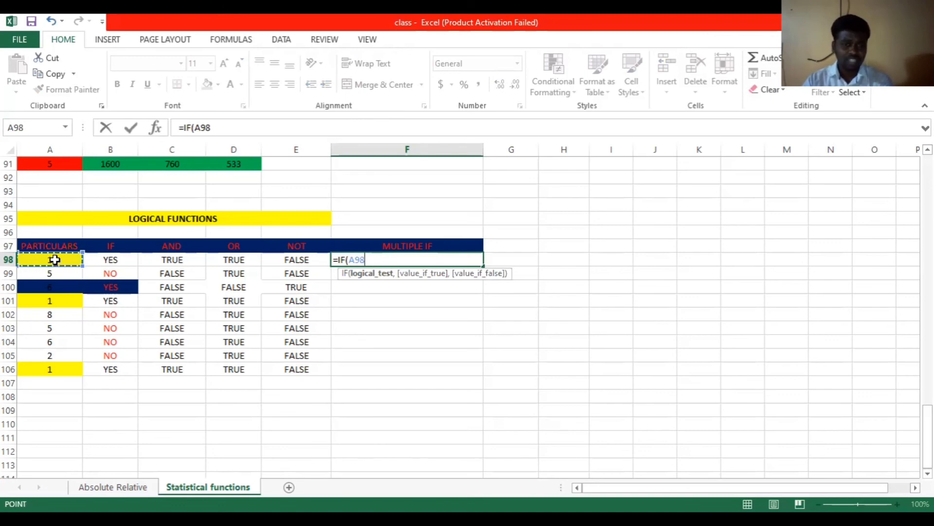
type("=")
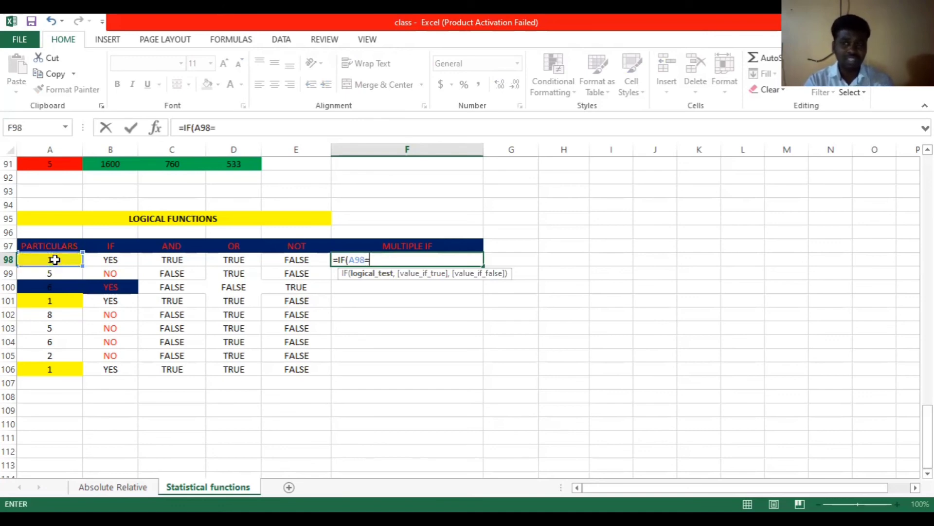
type("1")
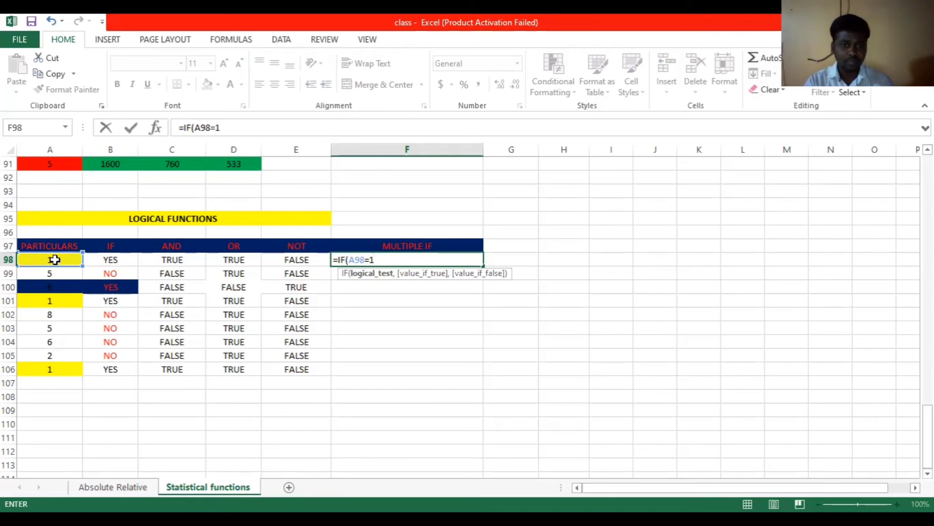
type(",")
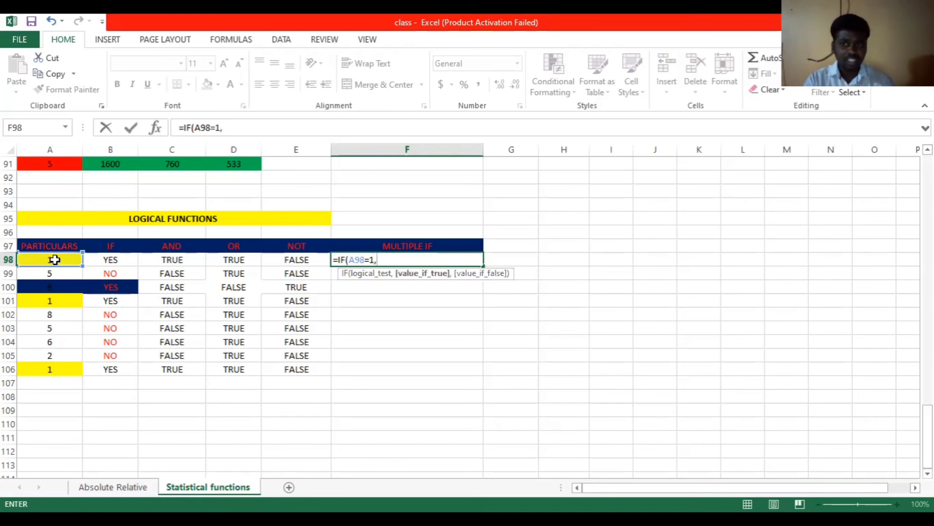
type("\"")
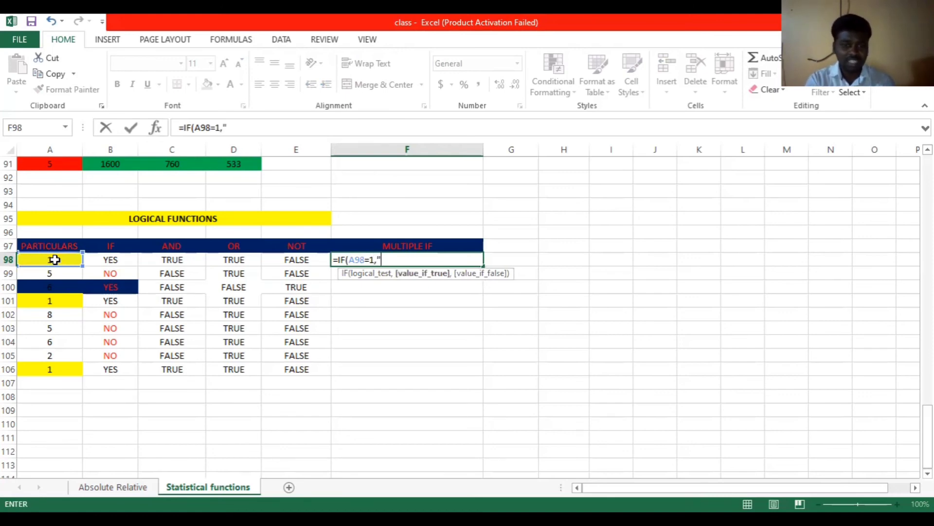
type("ONE")
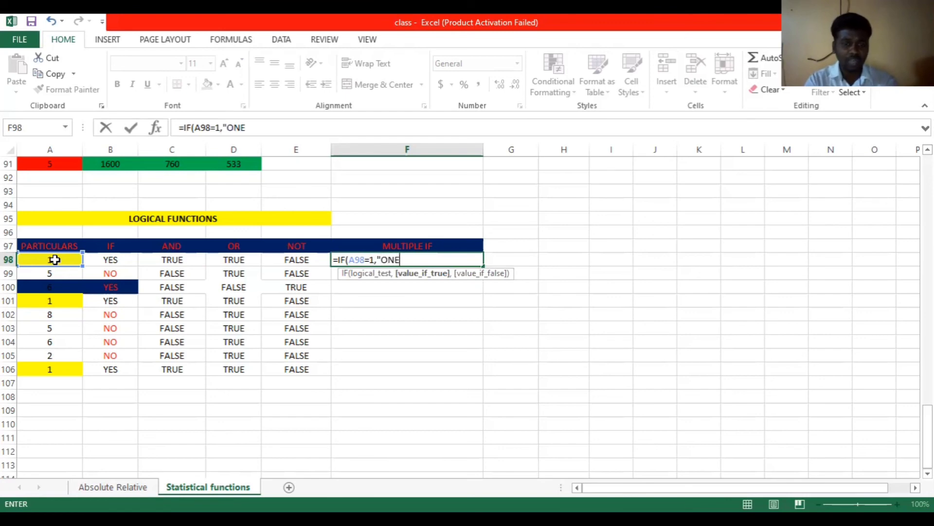
type("\",")
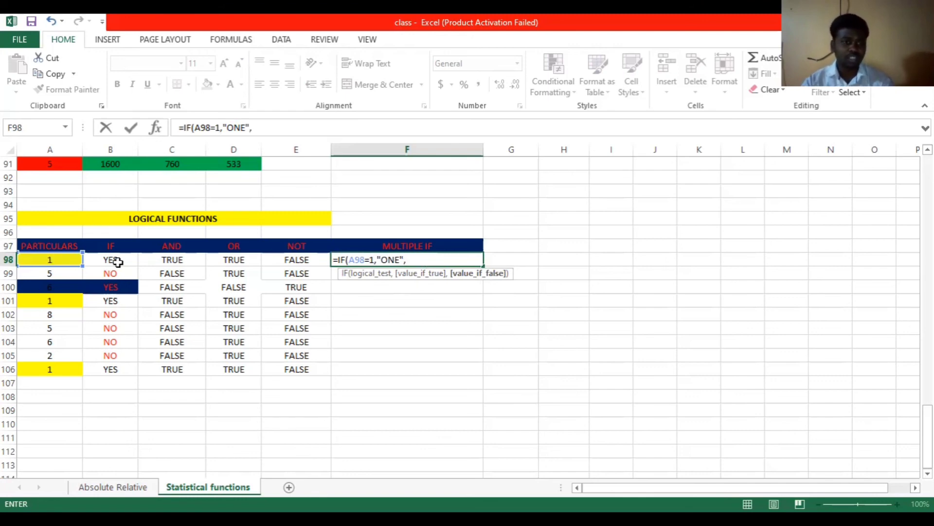
- Add the second condition A98=5 to the F98 formula, returning "FIVE" when true and " " when false
left_click(62, 259)
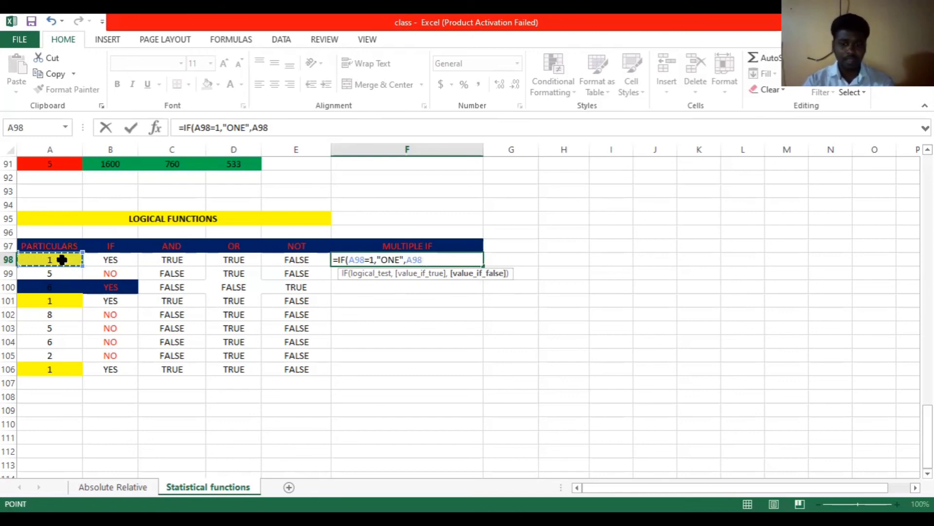
type("=5")
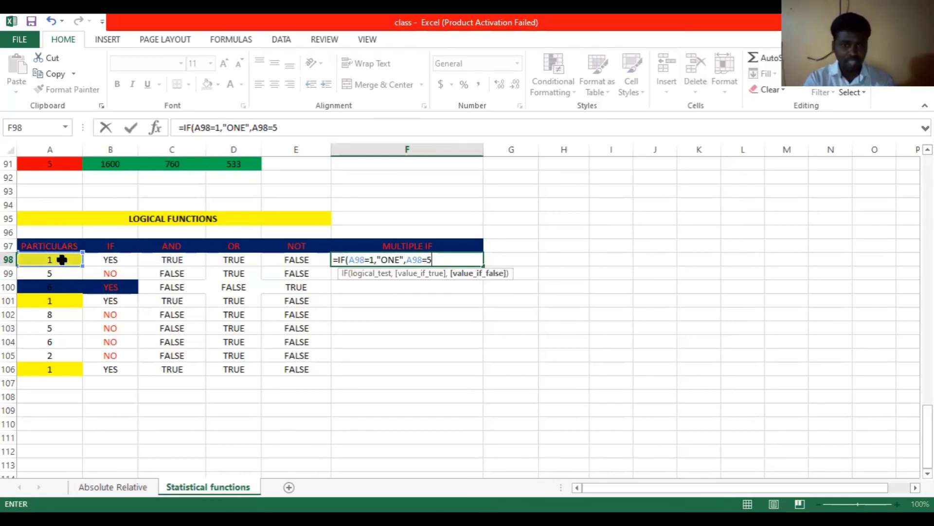
type(",\"")
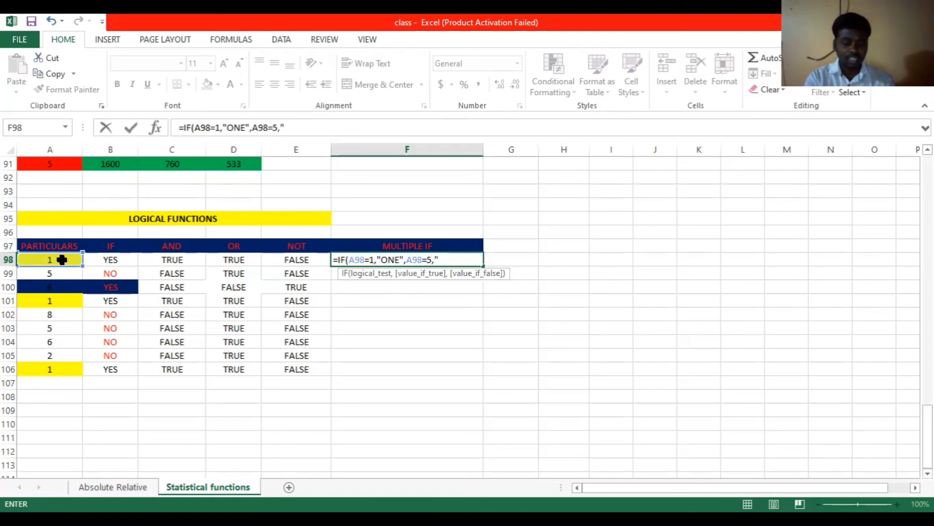
type("FIVE")
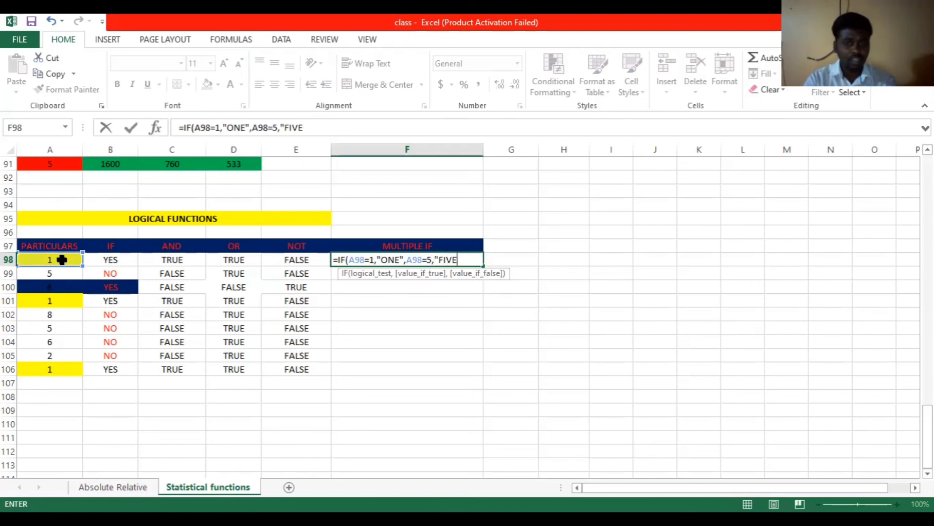
type("\",")
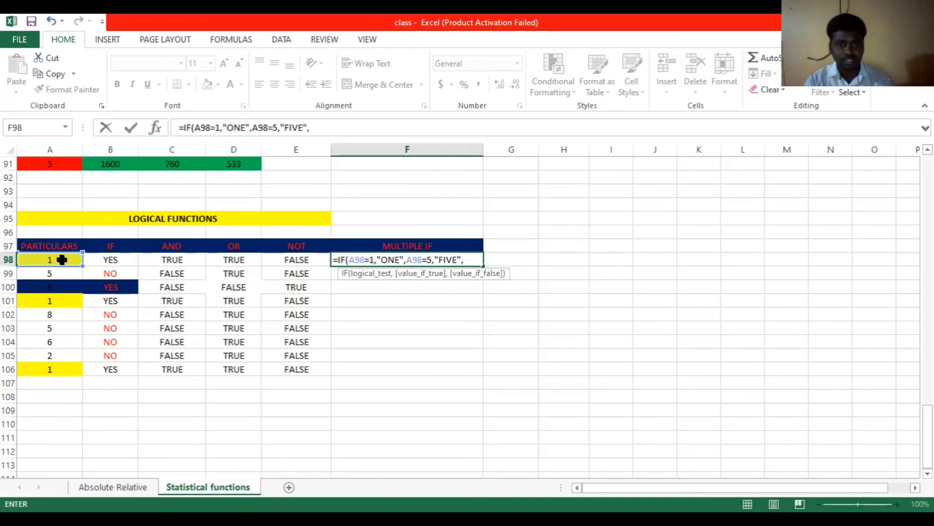
type("\"")
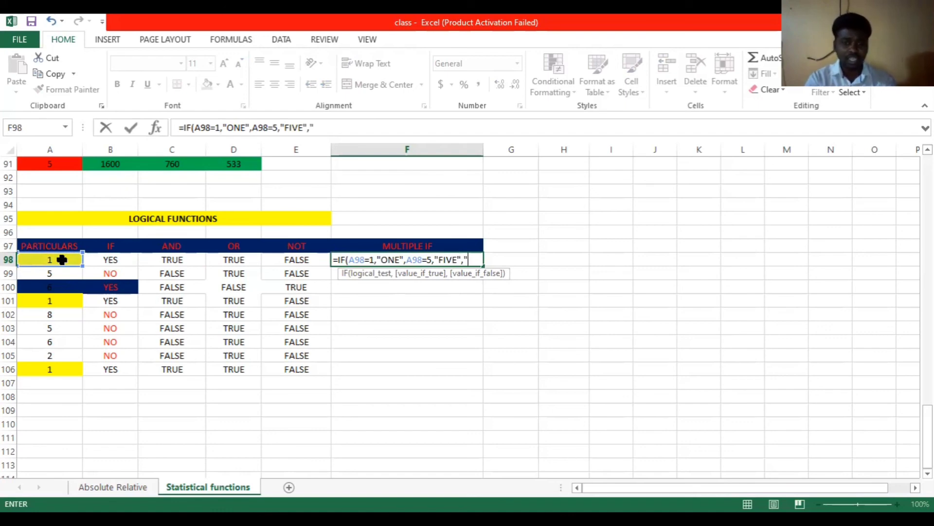
type(" \"")
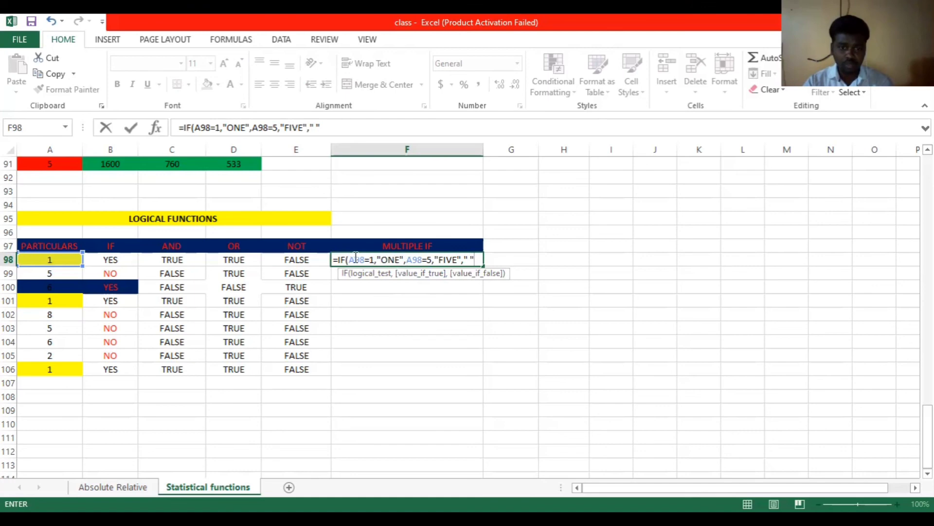
- Wrap the second condition in its own IF and complete F98 as =IF(A98=1,"ONE",IF(A98=5,"FIVE"," "))
left_click(406, 260)
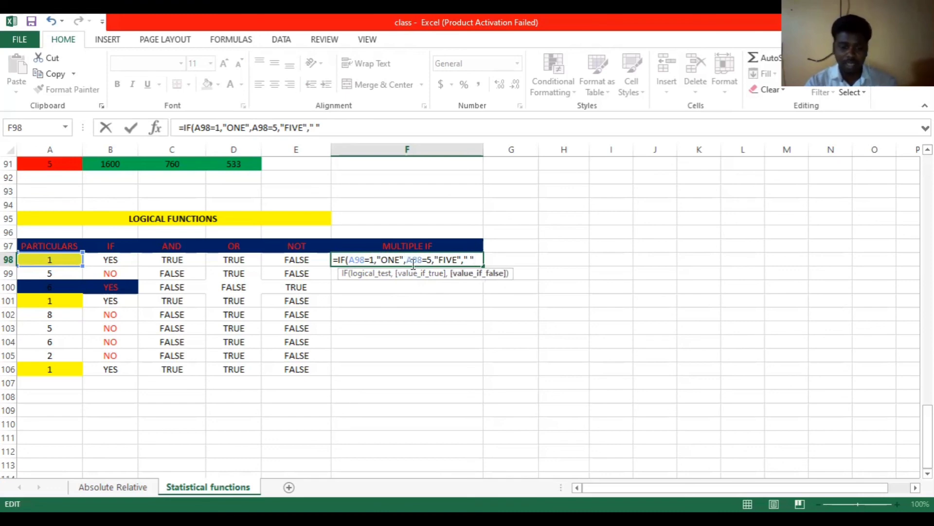
type("I")
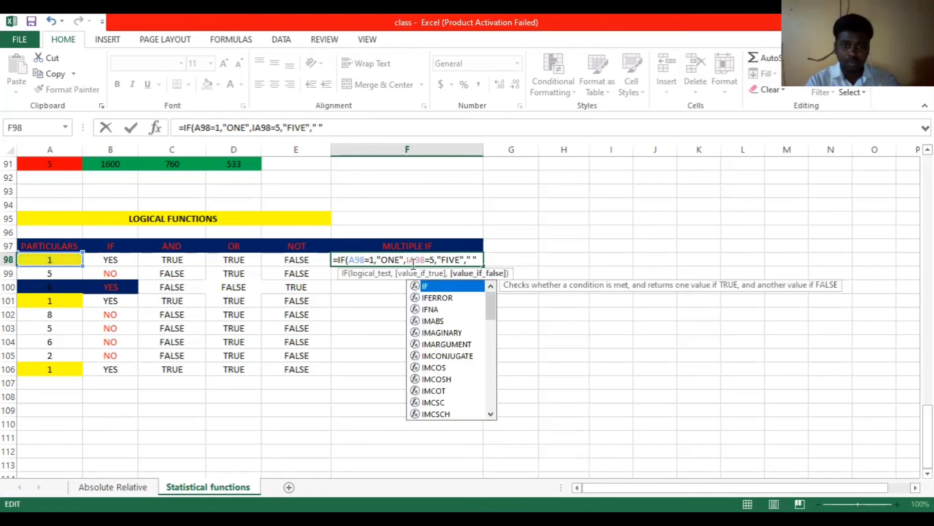
type("F")
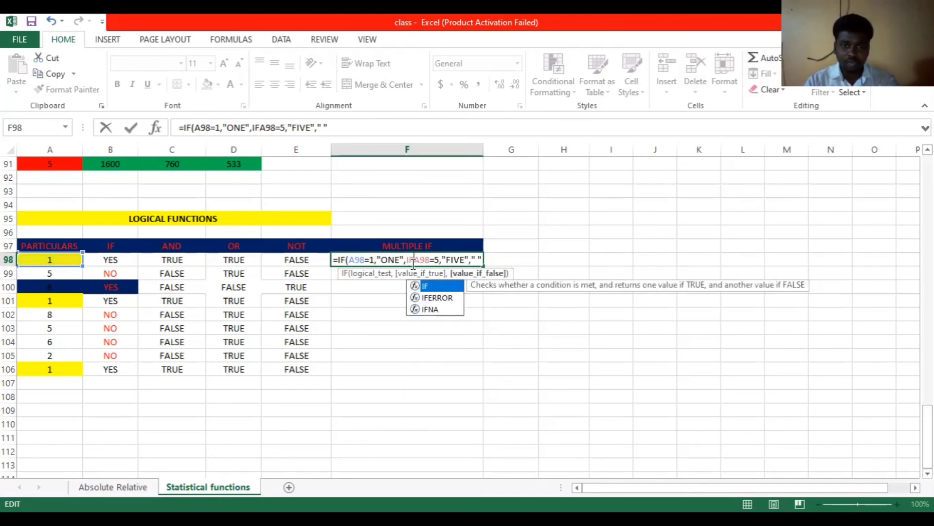
type("(")
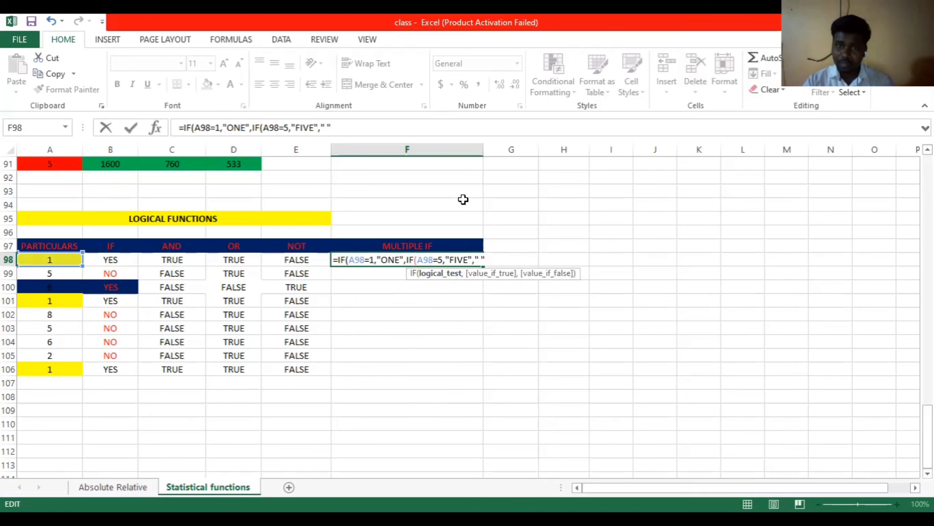
double_click(426, 259)
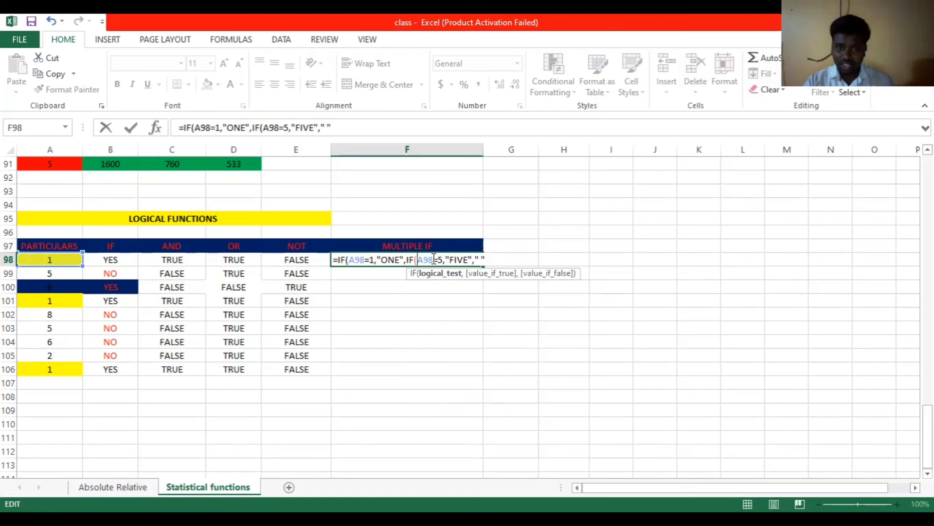
left_click(481, 261)
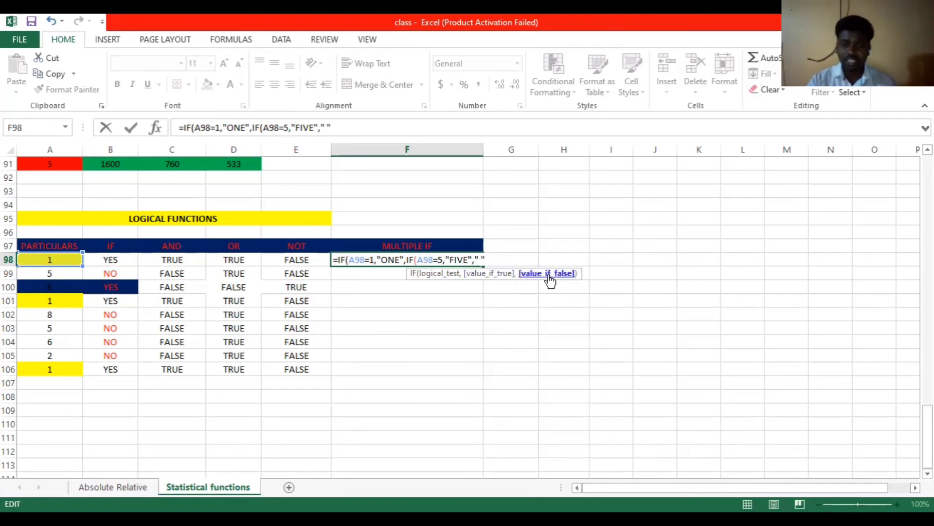
type(")")
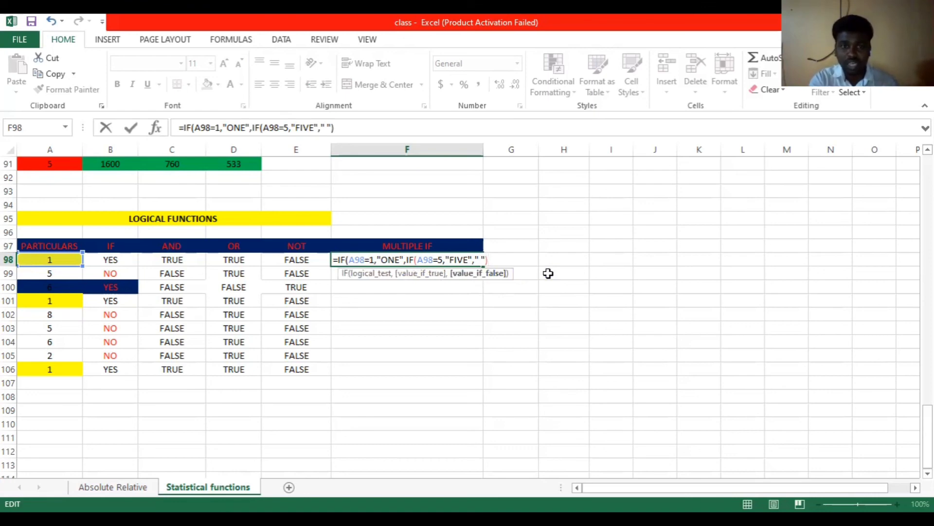
type(")")
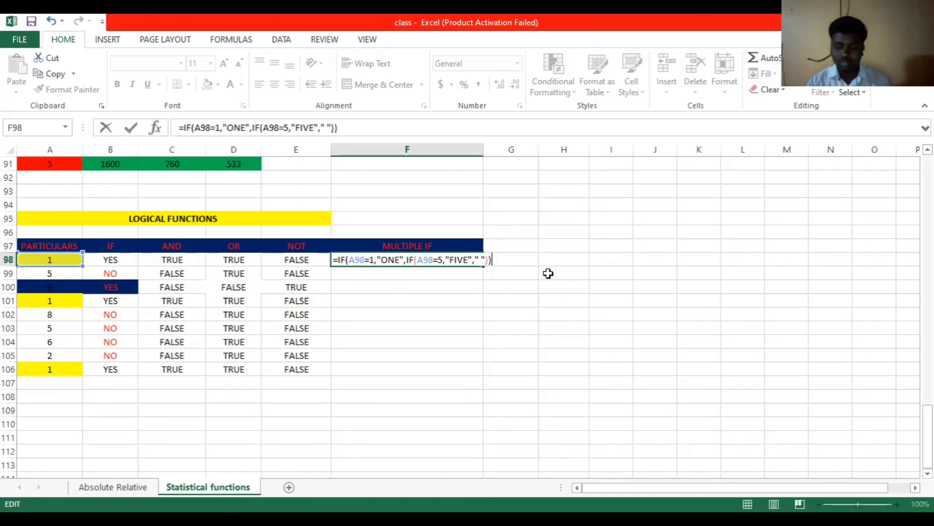
key("Return")
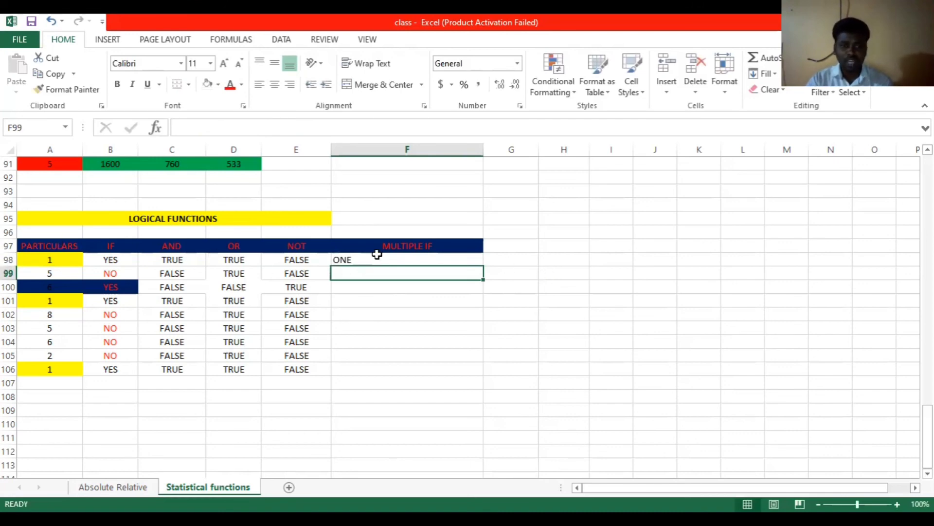
- Fill the nested IF formula from F98 down the MULTIPLE IF column through F106
left_click(429, 261)
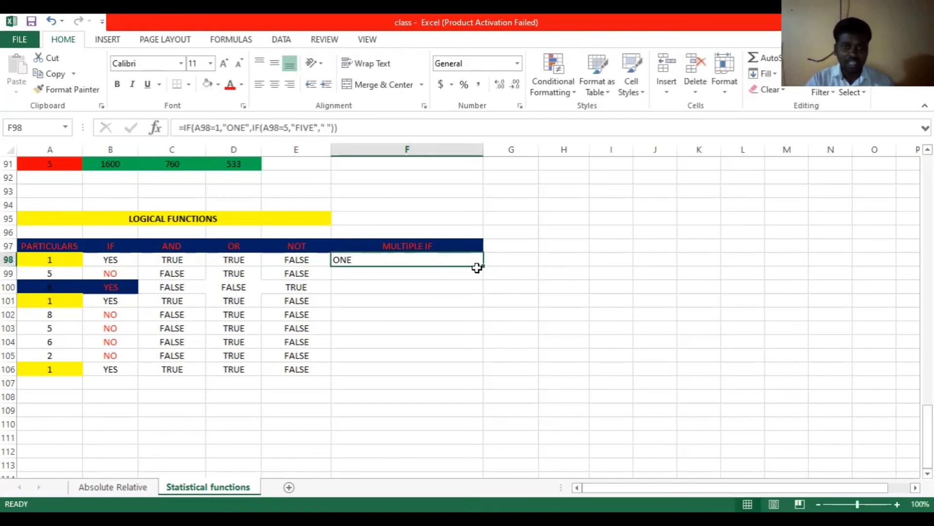
left_click_drag(483, 266, 483, 274)
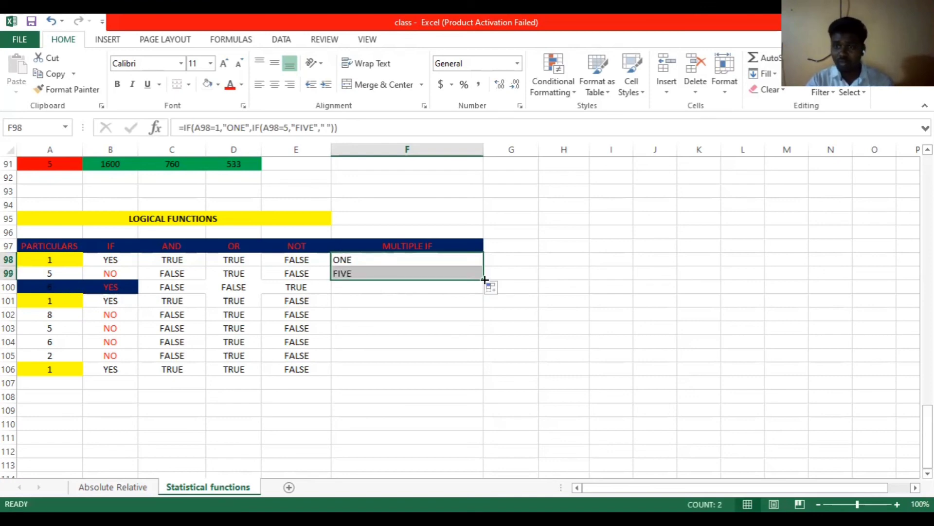
left_click_drag(485, 279, 479, 293)
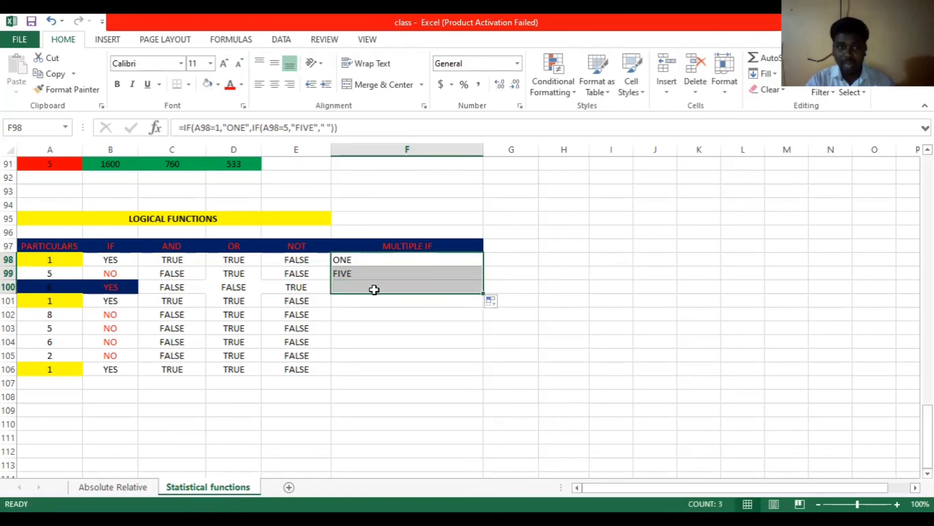
left_click(485, 303)
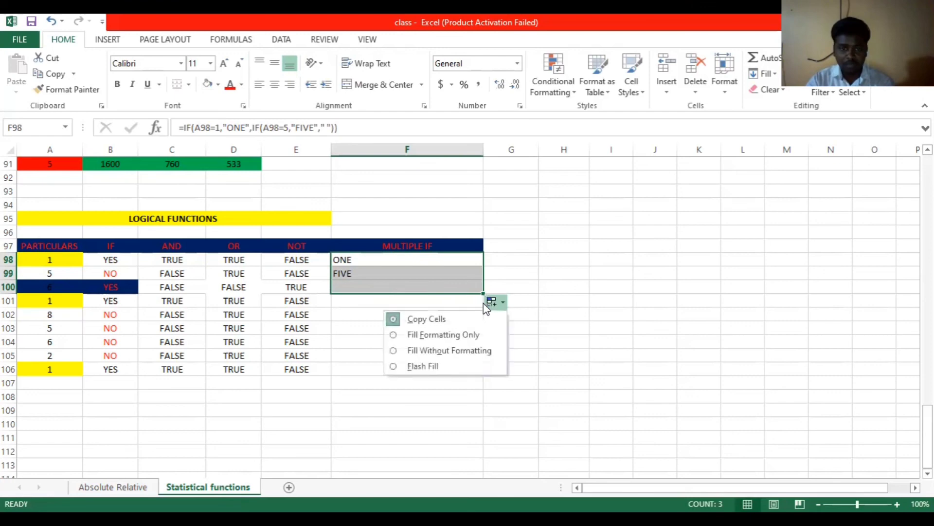
left_click(494, 277)
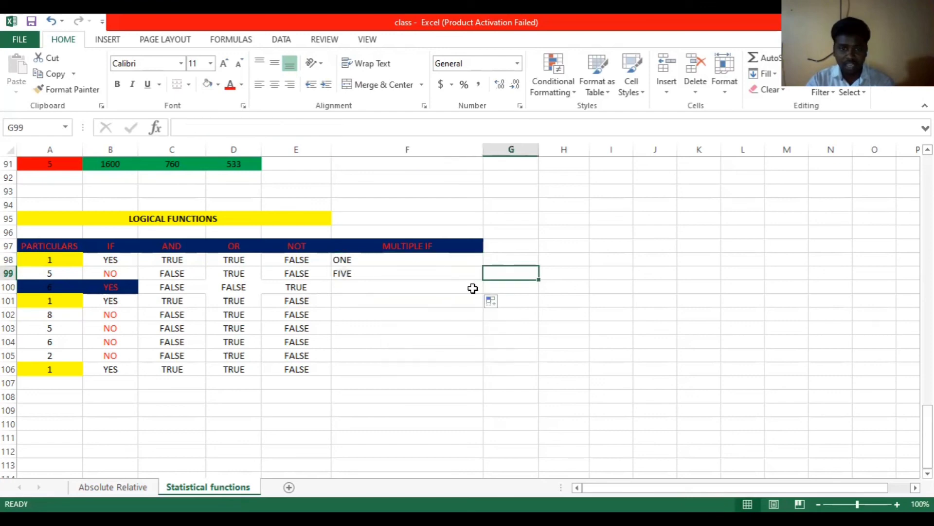
left_click(418, 274)
left_click(424, 259)
left_click_drag(484, 266, 481, 309)
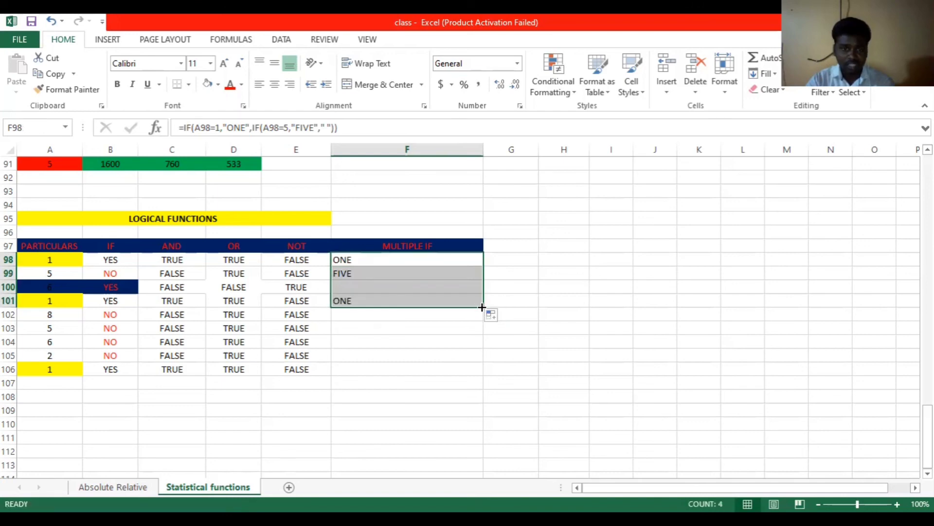
left_click_drag(481, 306, 482, 330)
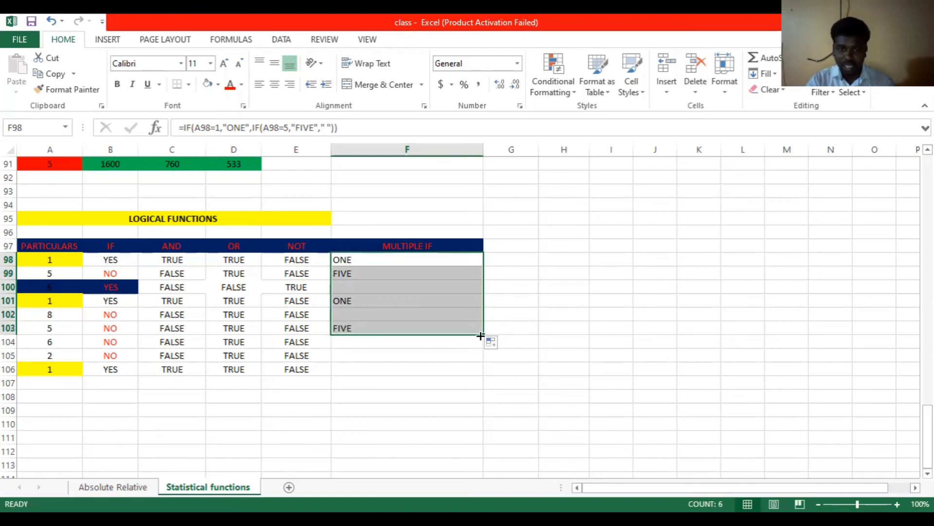
left_click_drag(482, 334, 481, 374)
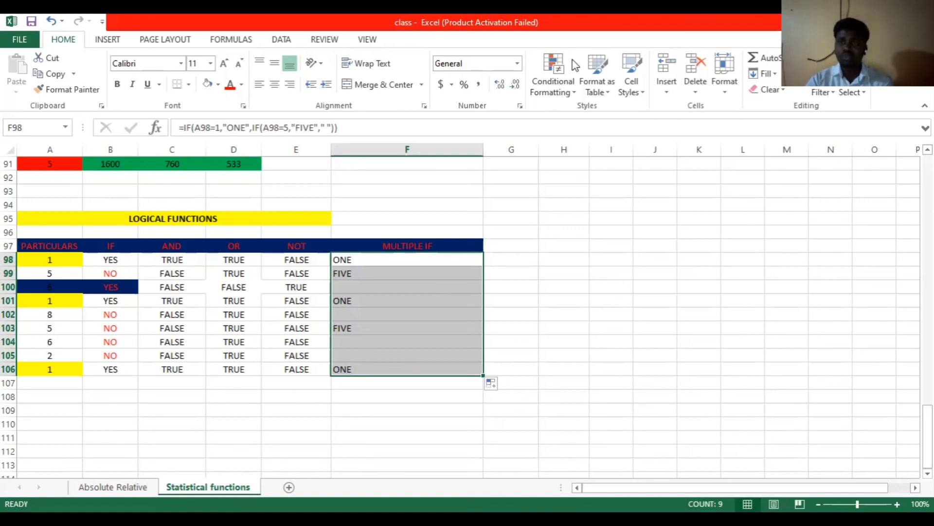
- Switch to the slide presentation and show the slide listing the syntax of the logical functions
key("ctrl+n")
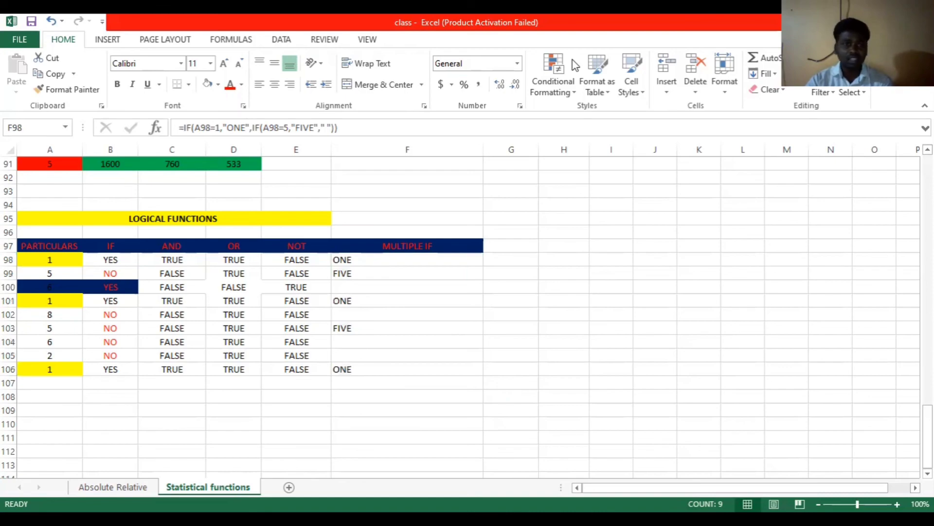
key("alt+Tab")
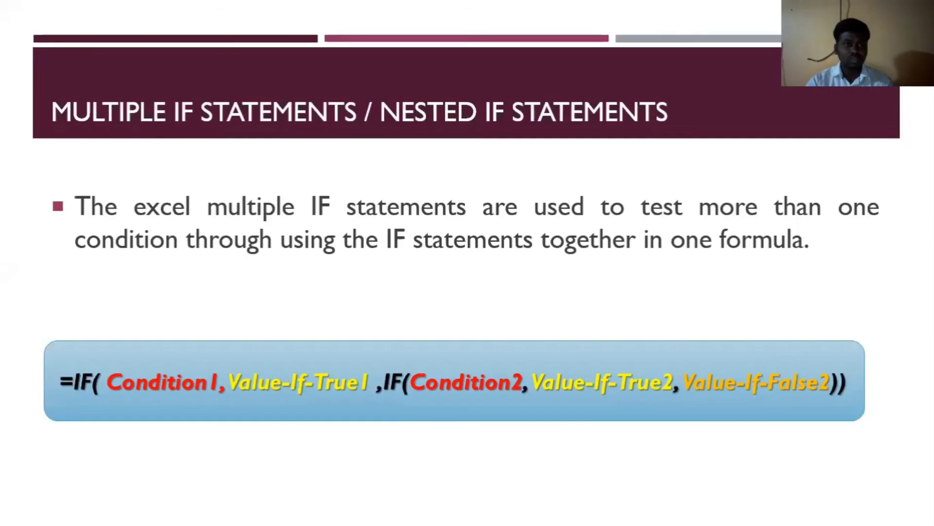
key("Right")
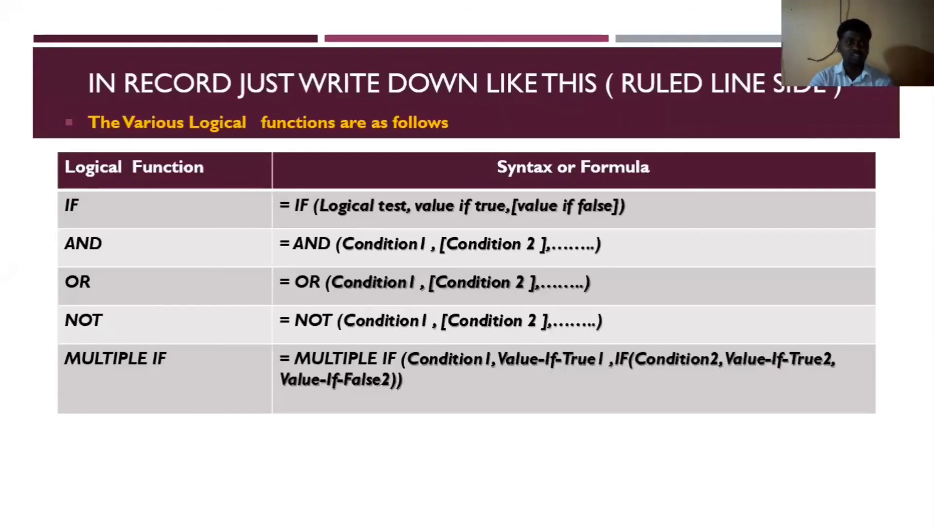